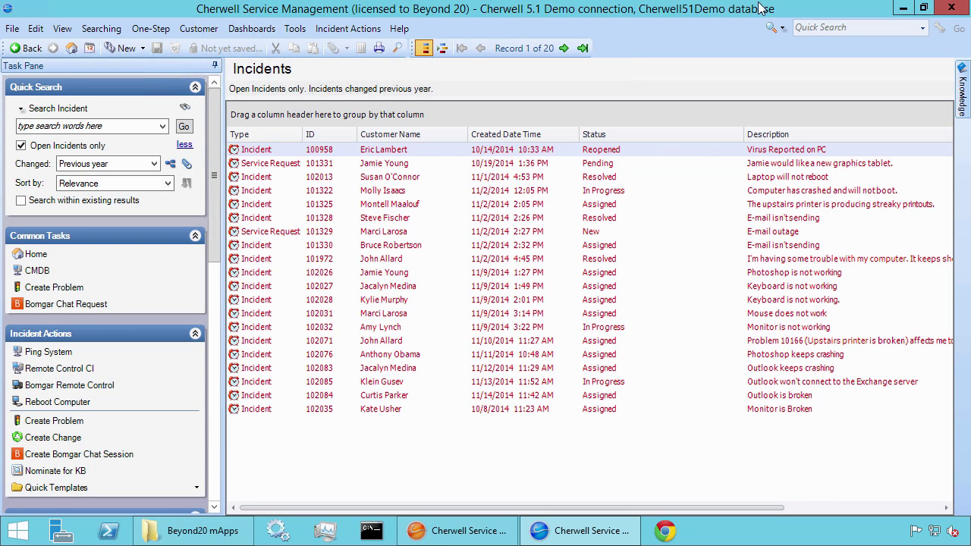
Create a new incident and classify it with service Account Management, category Cherwell Self Service and subcategory Change Password
click(356, 190)
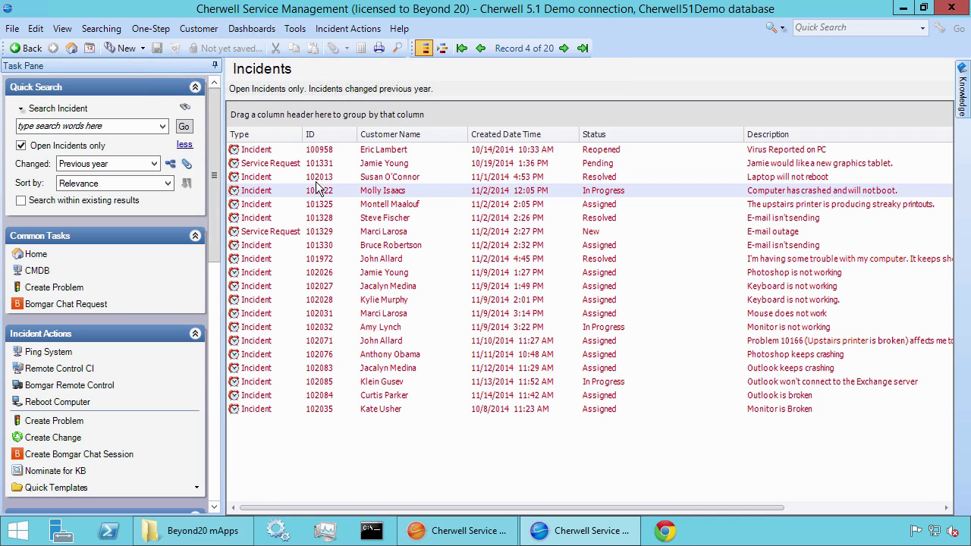
click(132, 55)
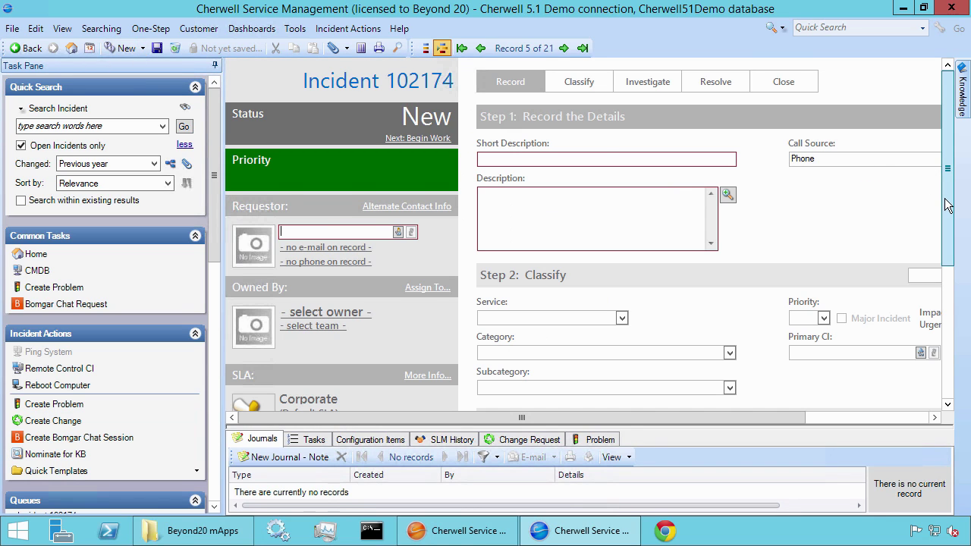
scroll(952, 178, down, 1)
click(621, 271)
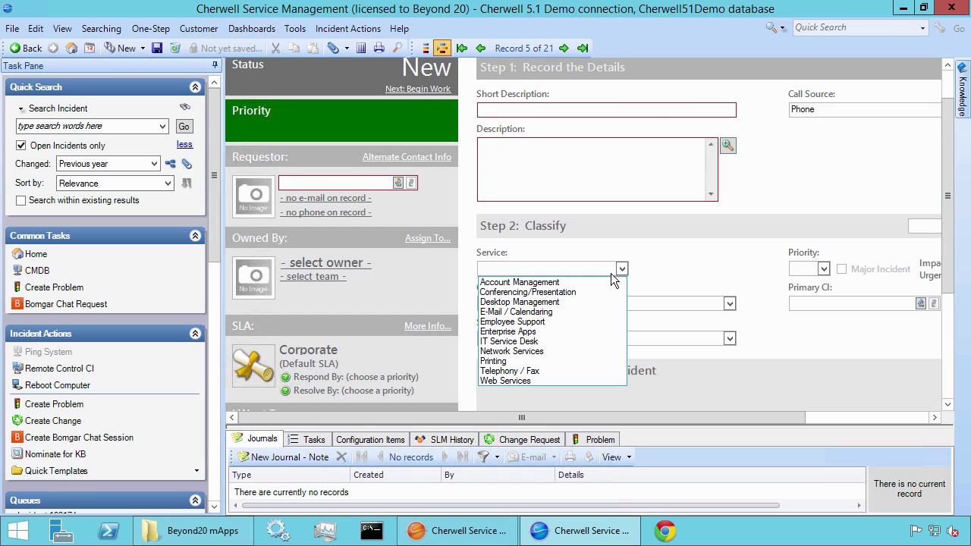
click(608, 277)
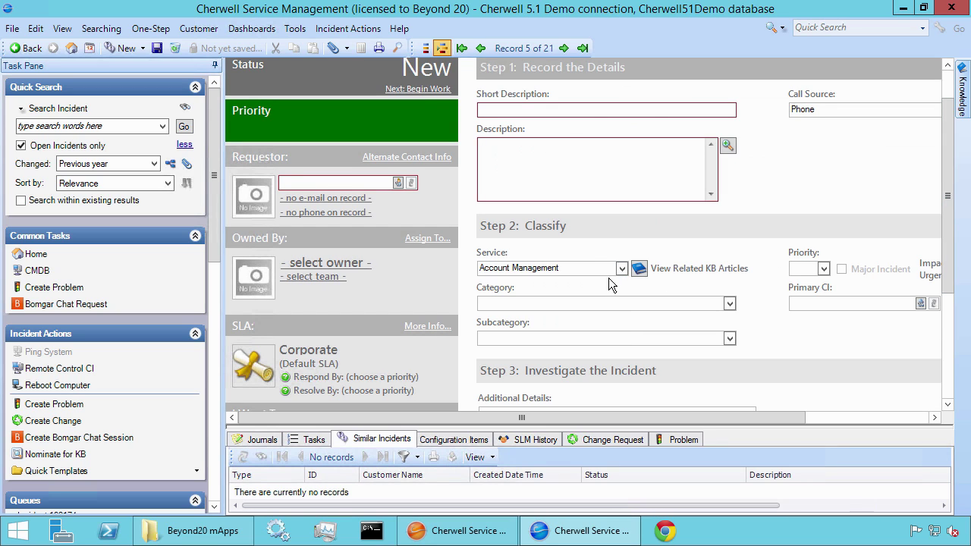
click(729, 303)
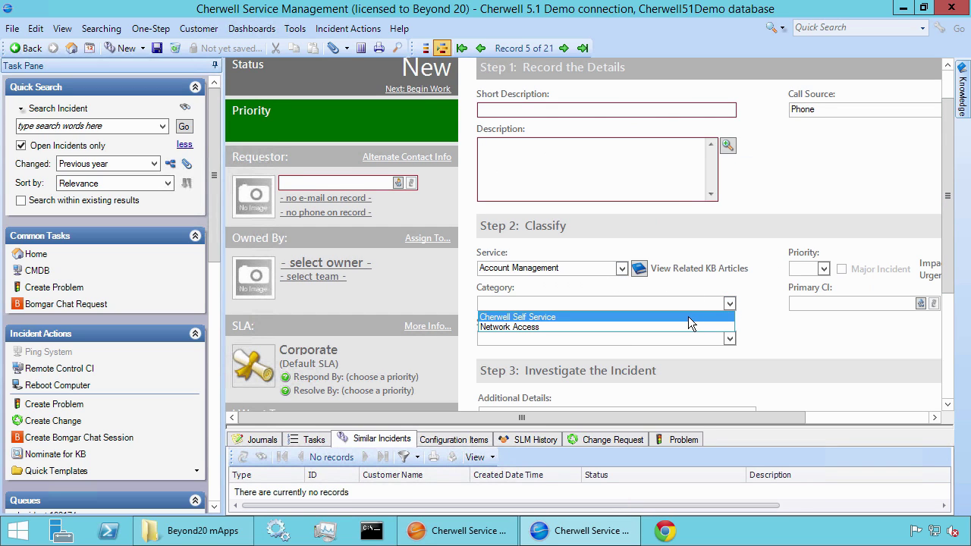
click(688, 316)
click(730, 338)
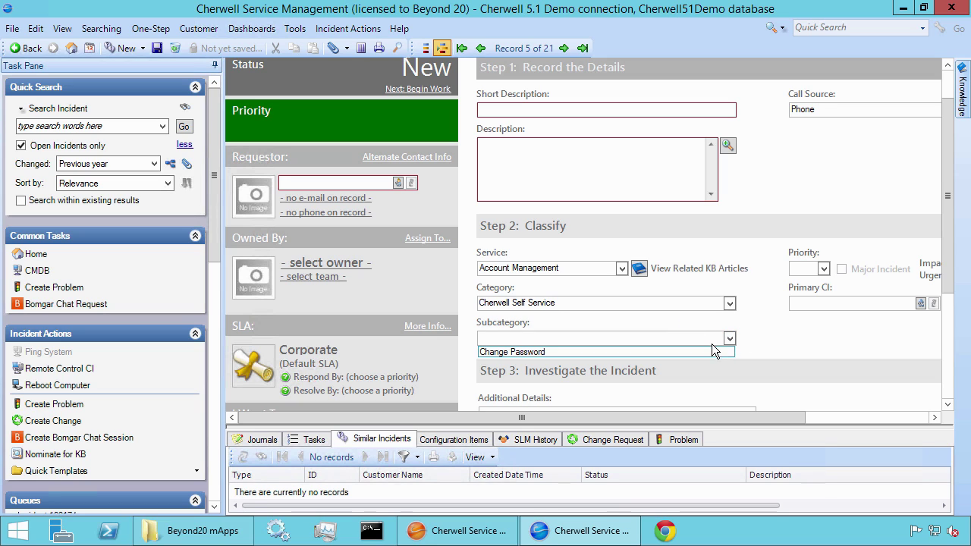
click(709, 349)
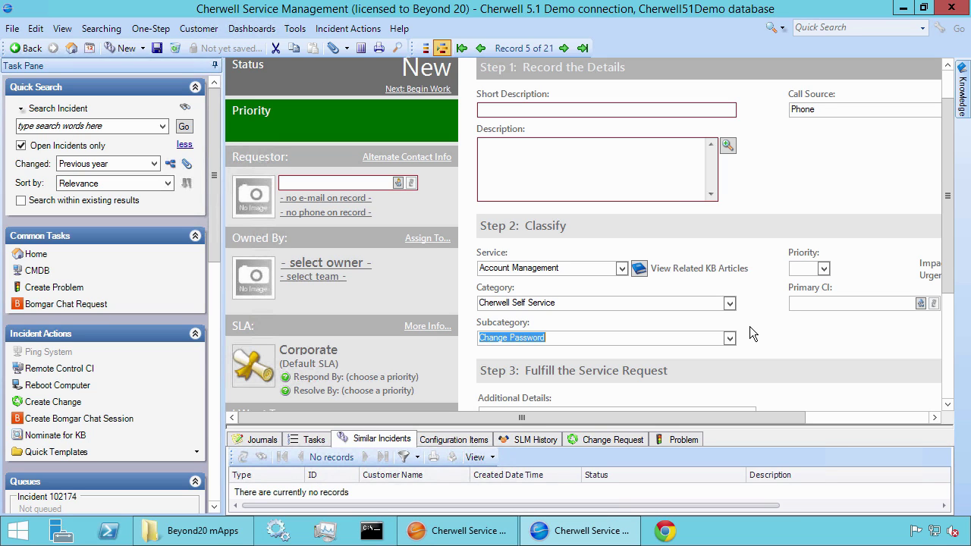
Switch to Cherwell Service Management Administrator and start applying the mApp file Incident Team Assignment.mApp
click(465, 532)
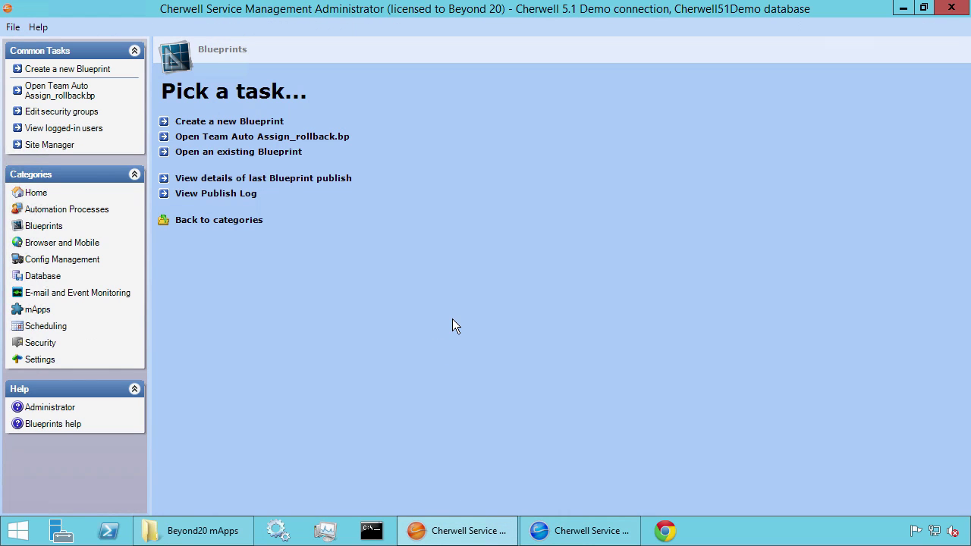
click(52, 311)
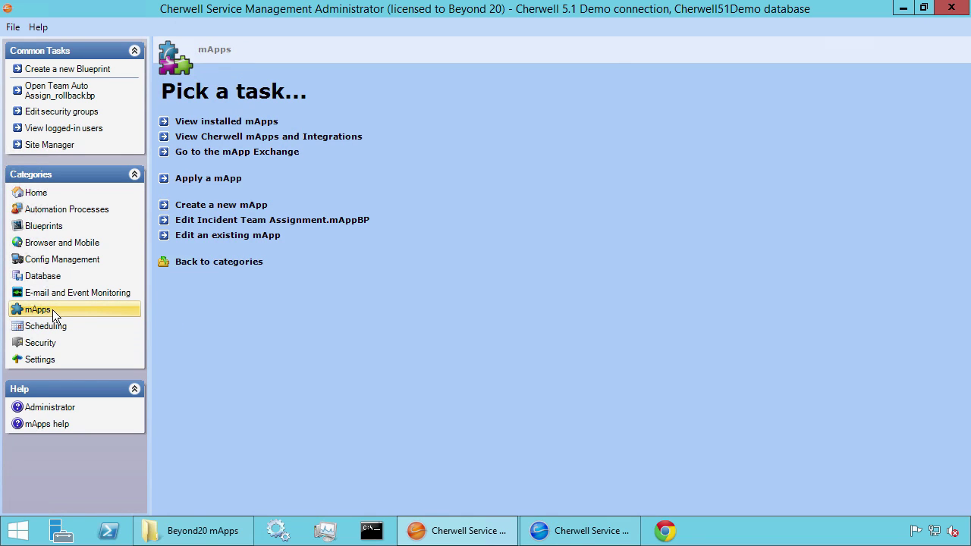
click(209, 185)
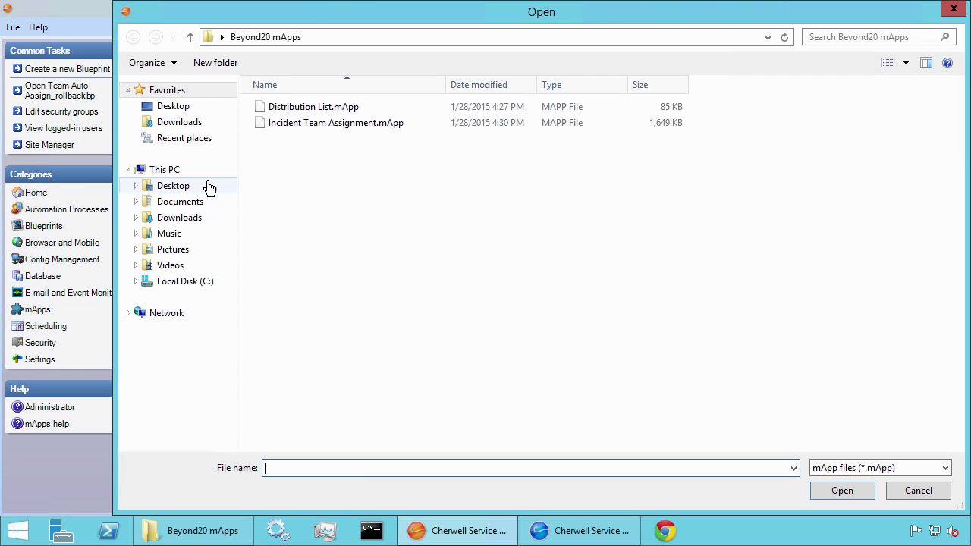
double_click(301, 127)
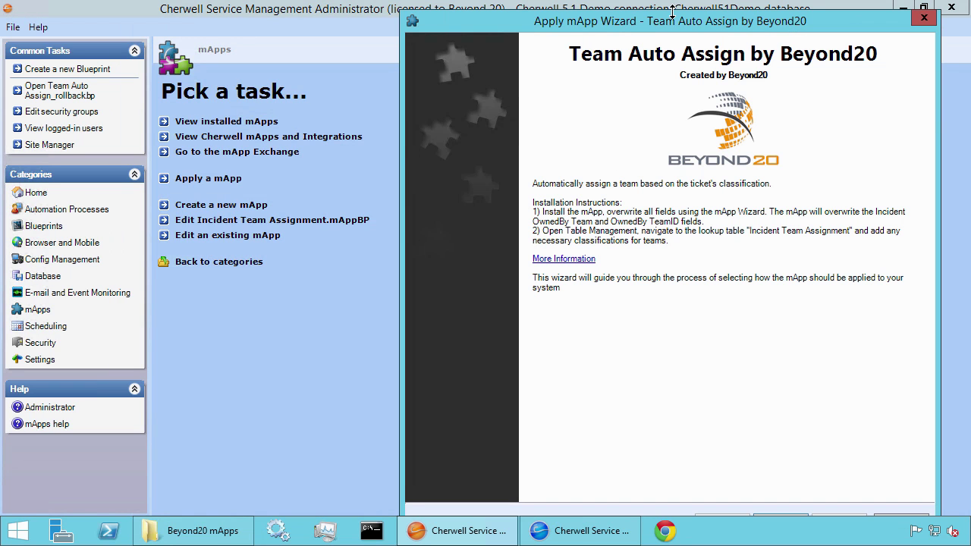
drag(673, 28, 528, 47)
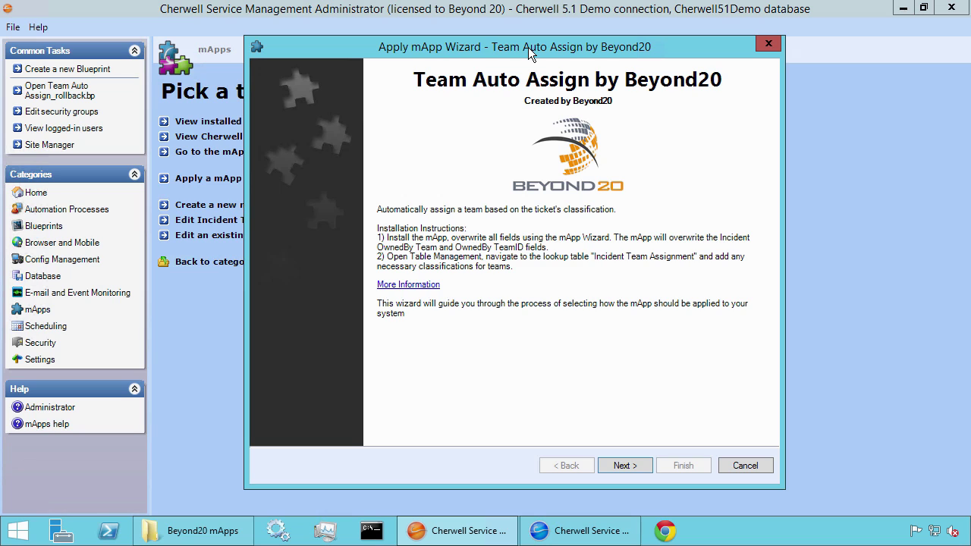
Accept the mApp license terms and keep the merge process at "Make reasonable decisions, but ask me if unsure"
click(626, 471)
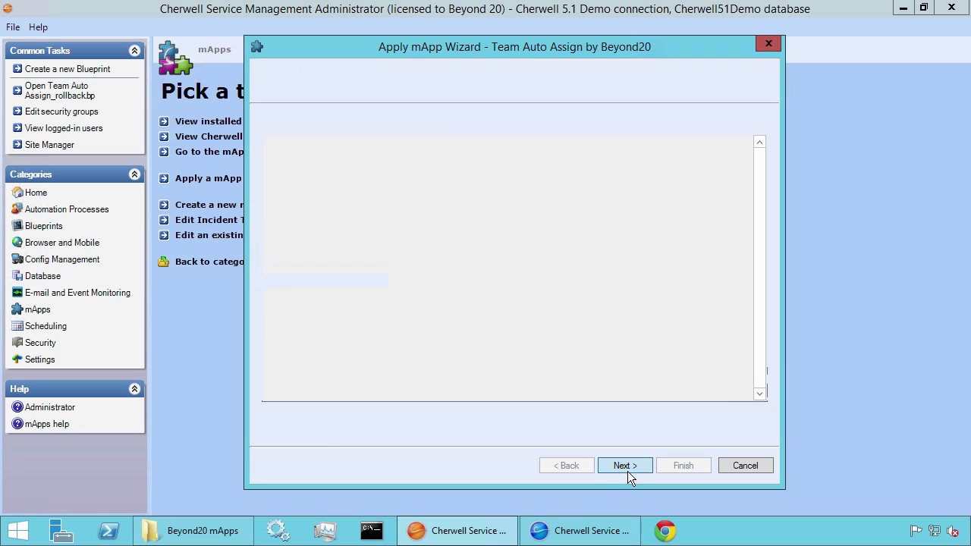
click(340, 418)
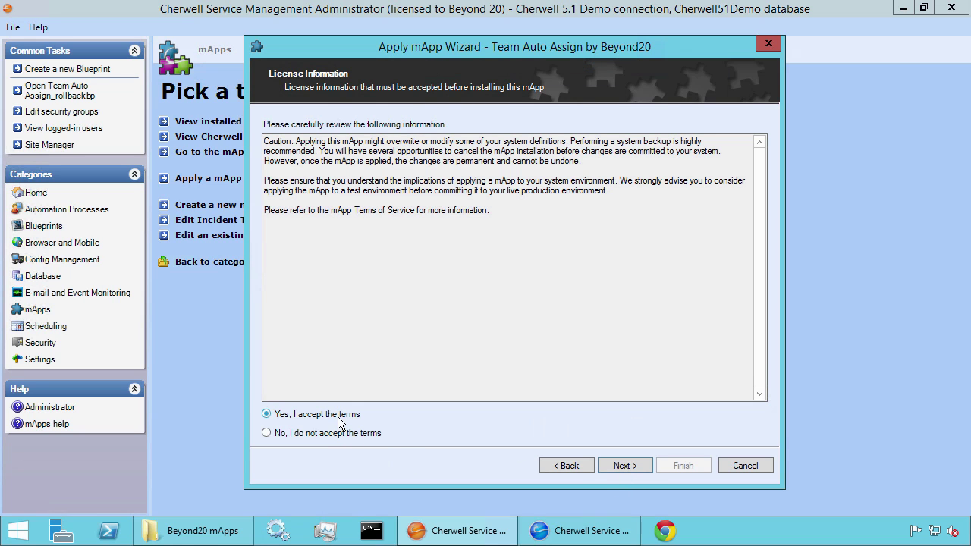
click(623, 465)
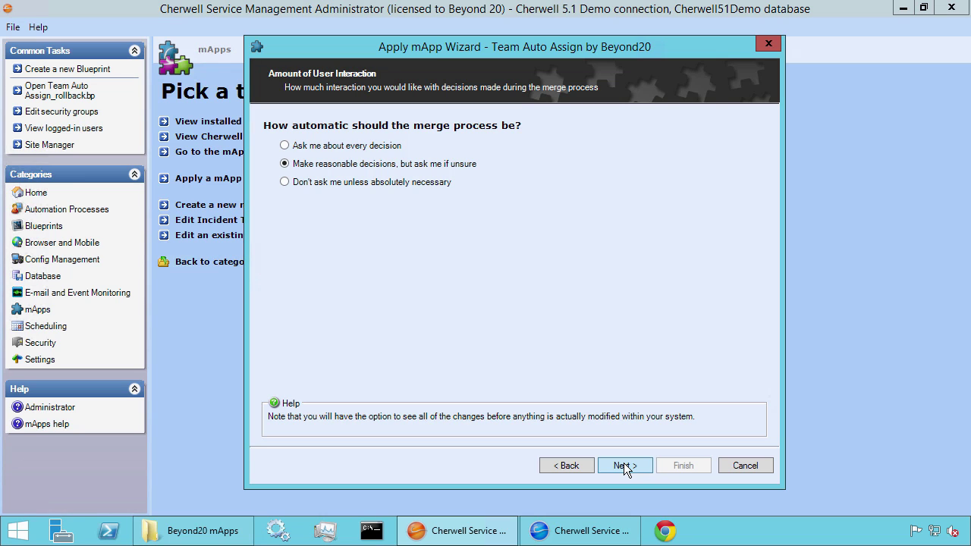
click(623, 464)
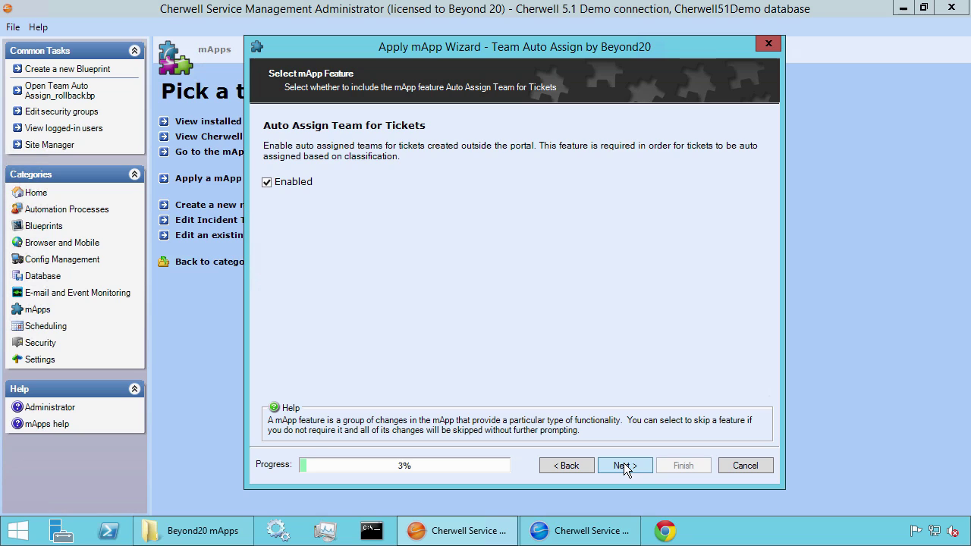
Keep Auto Assign Team for Tickets enabled, leave the optional portal tickets feature disabled, and accept the initial merge actions for the Incident children
click(623, 465)
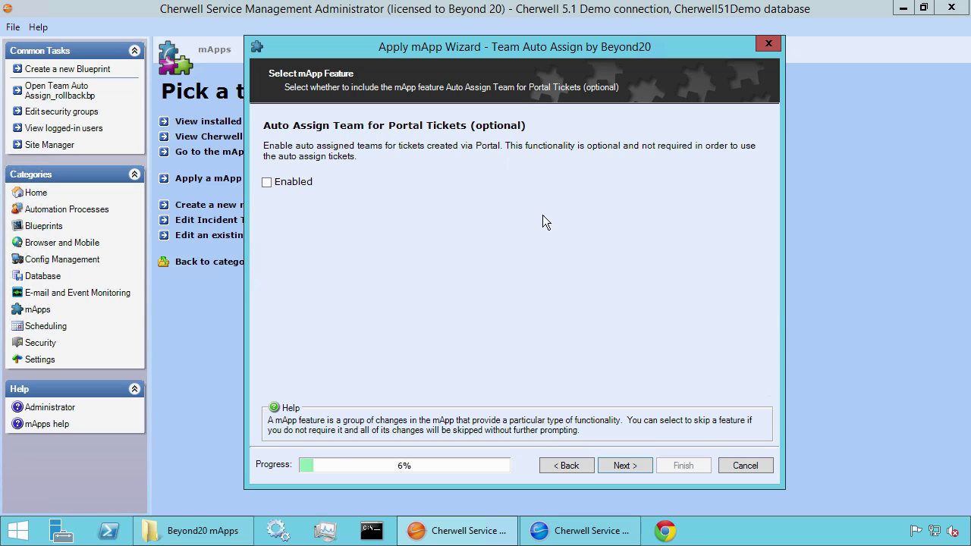
click(615, 460)
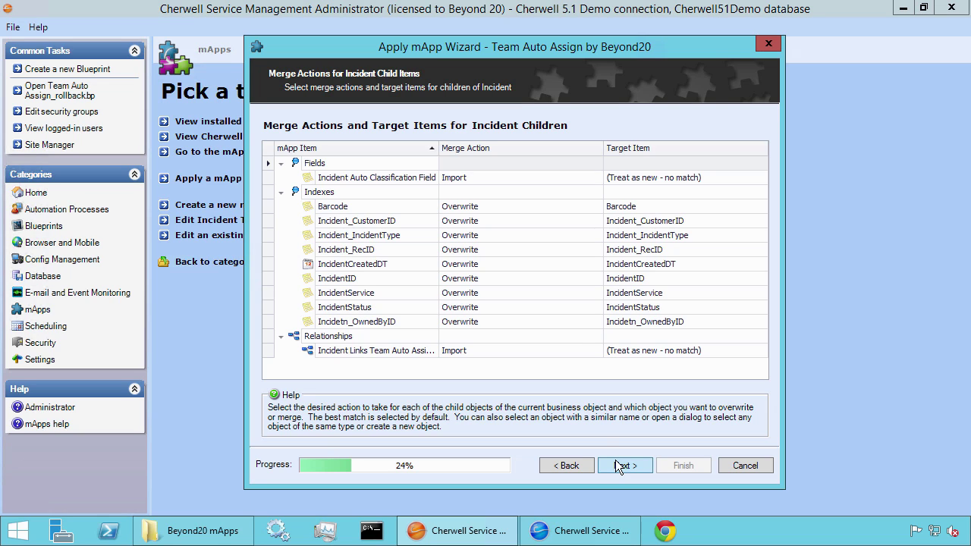
click(615, 459)
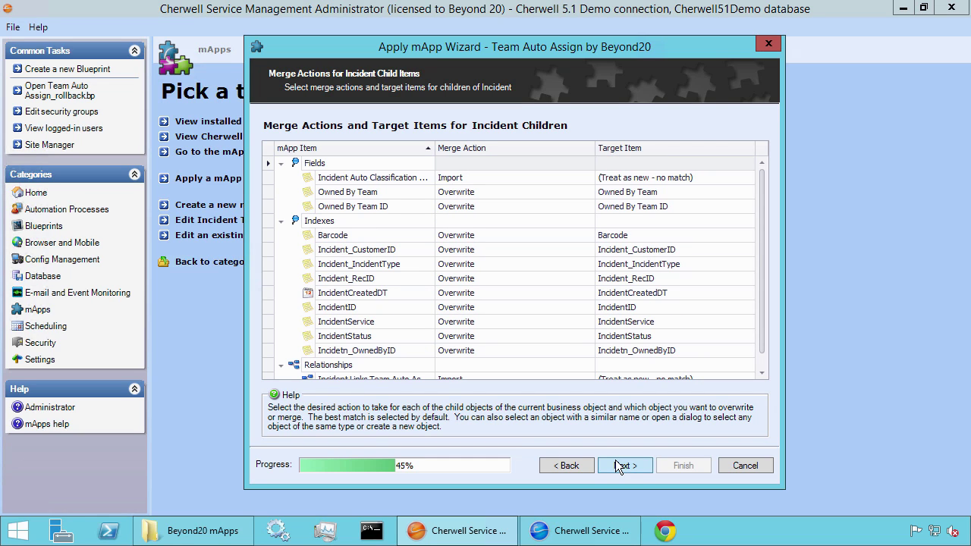
Review and keep the merge actions for the Incident fields and relationships, and import Incident Team Assignment as a new object
click(369, 194)
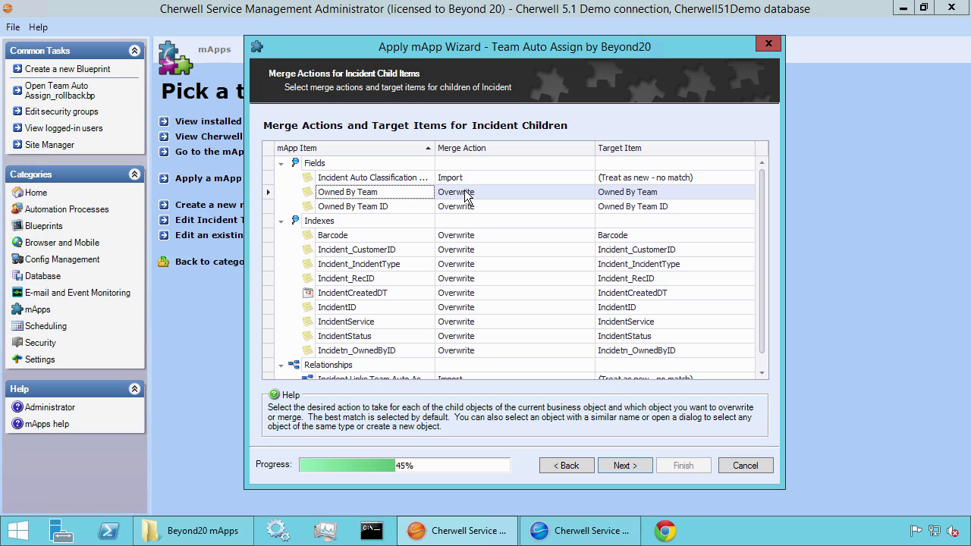
click(396, 181)
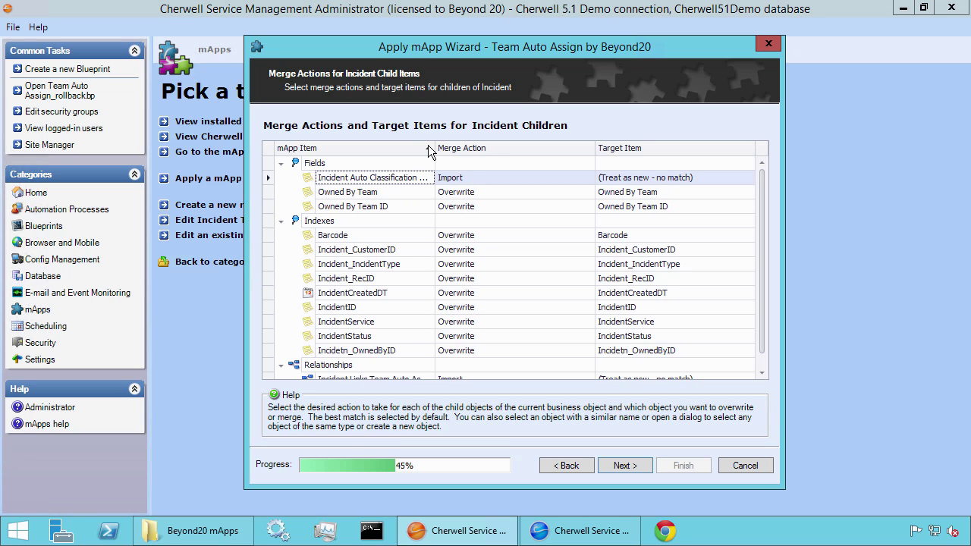
drag(433, 146, 467, 146)
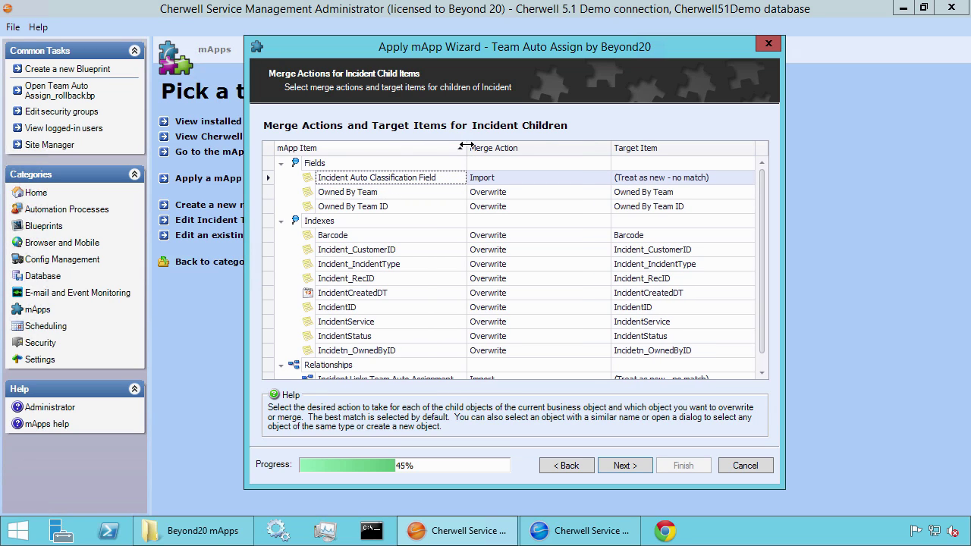
click(488, 179)
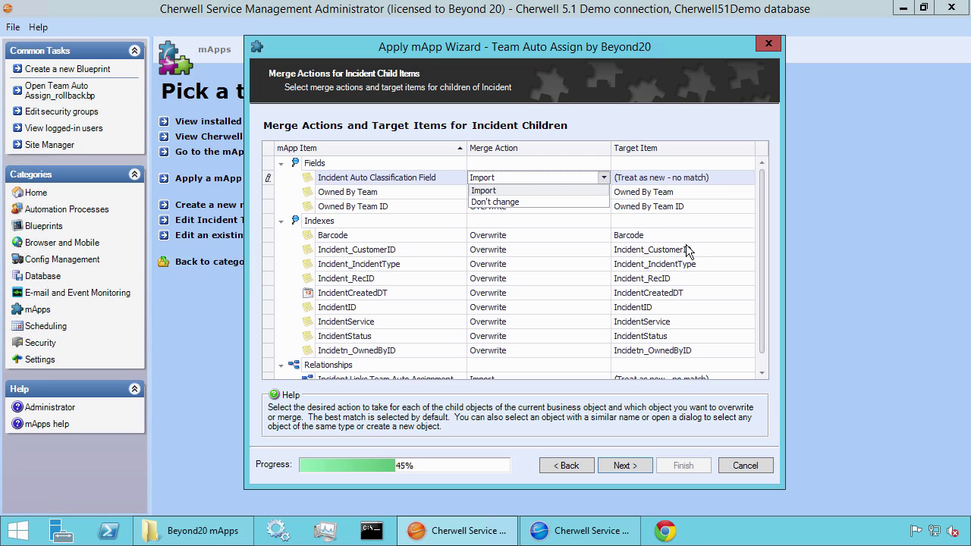
click(761, 274)
scroll(761, 274, down, 1)
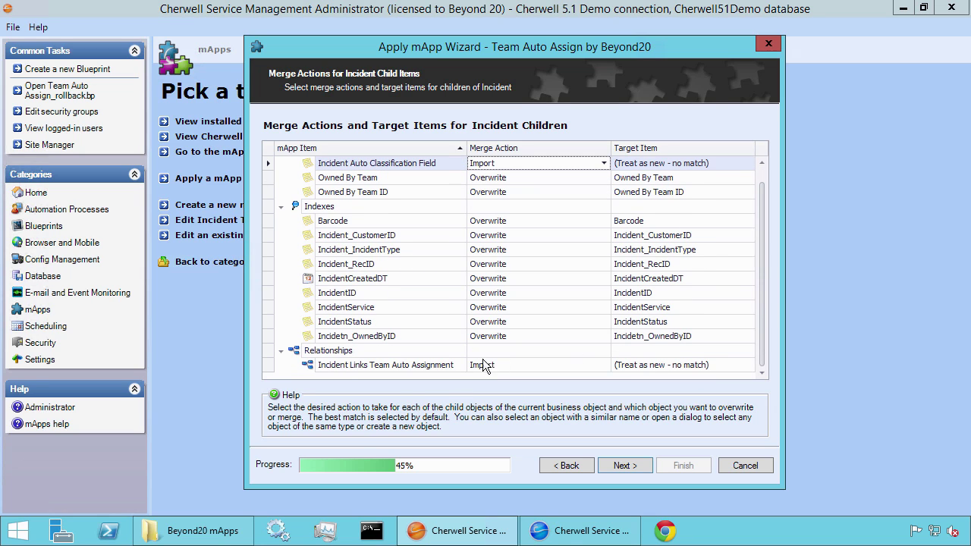
click(390, 366)
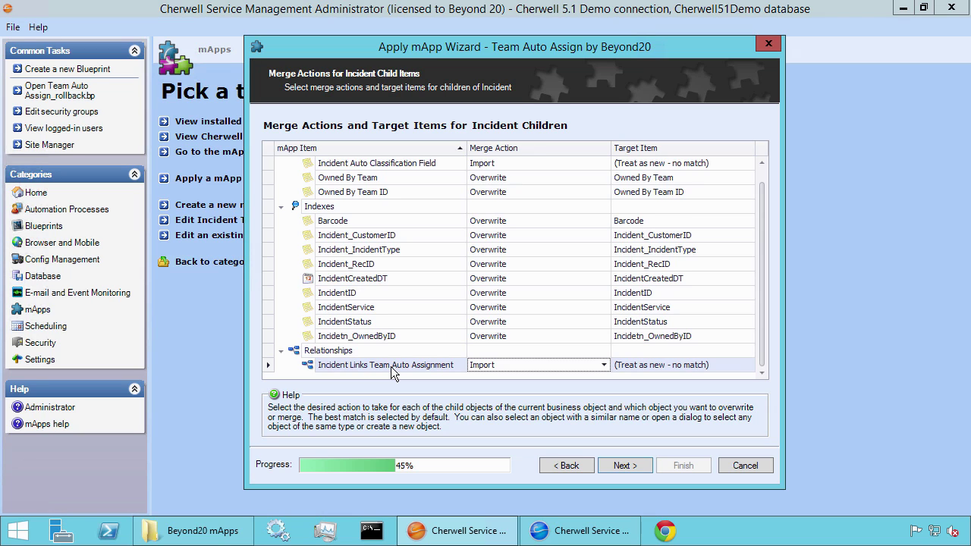
click(621, 465)
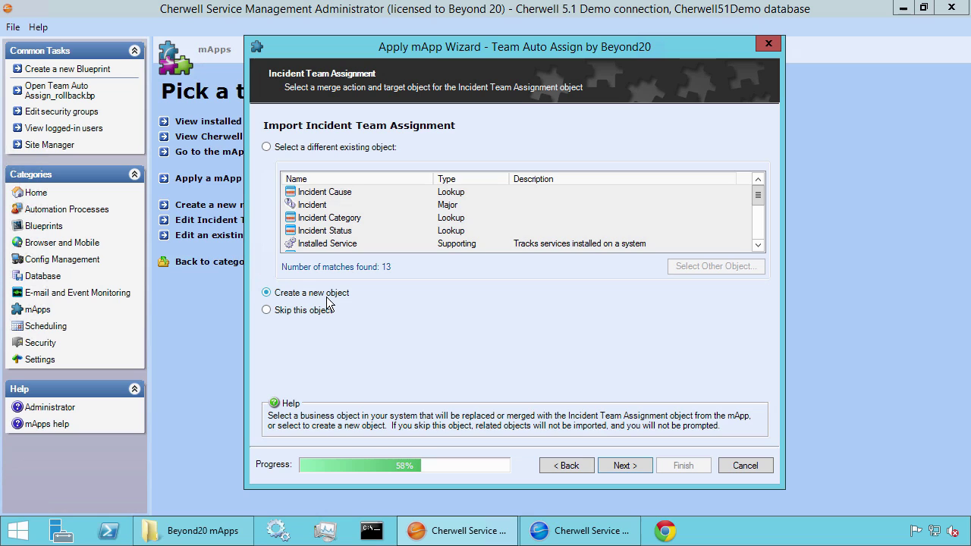
click(621, 464)
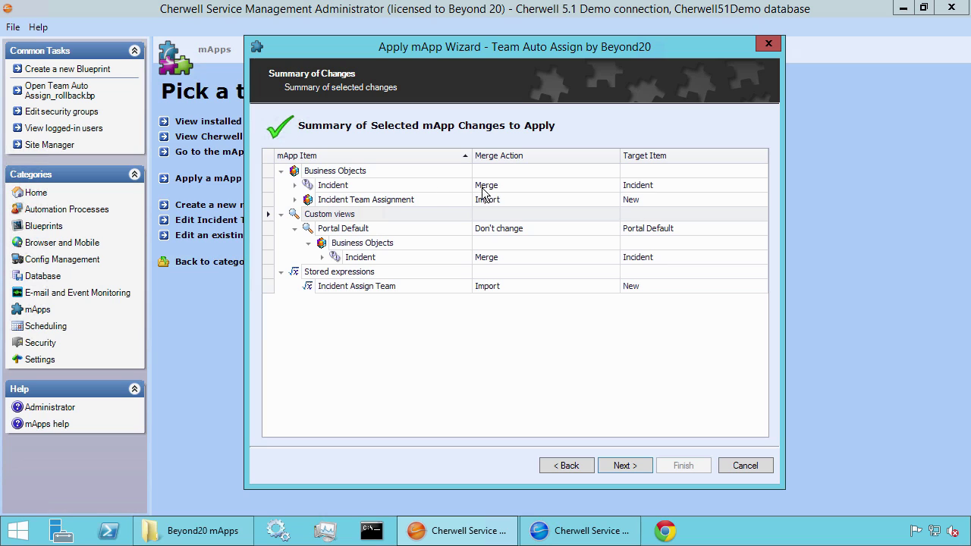
Review the Incident field changes in the summary and finish the wizard with the option to open a Blueprint for previewing
click(333, 188)
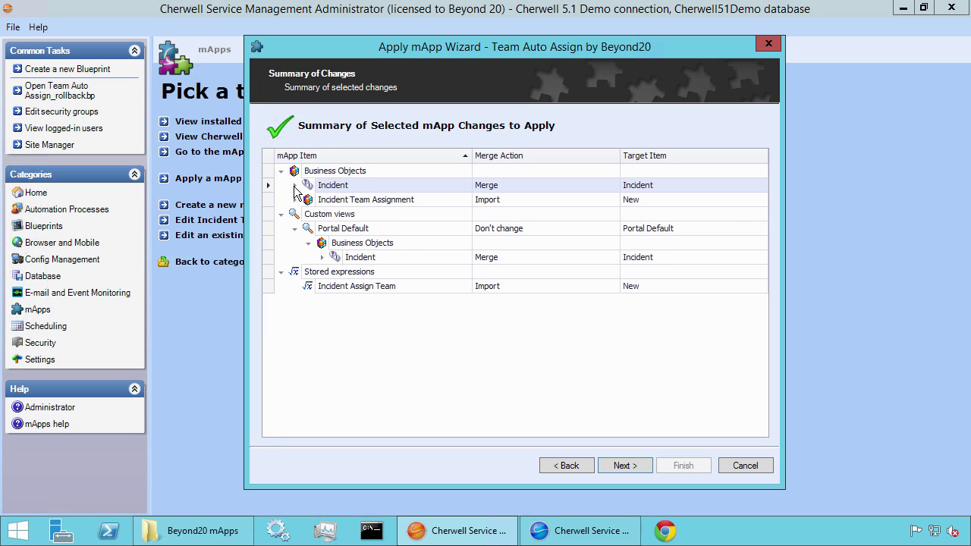
click(295, 185)
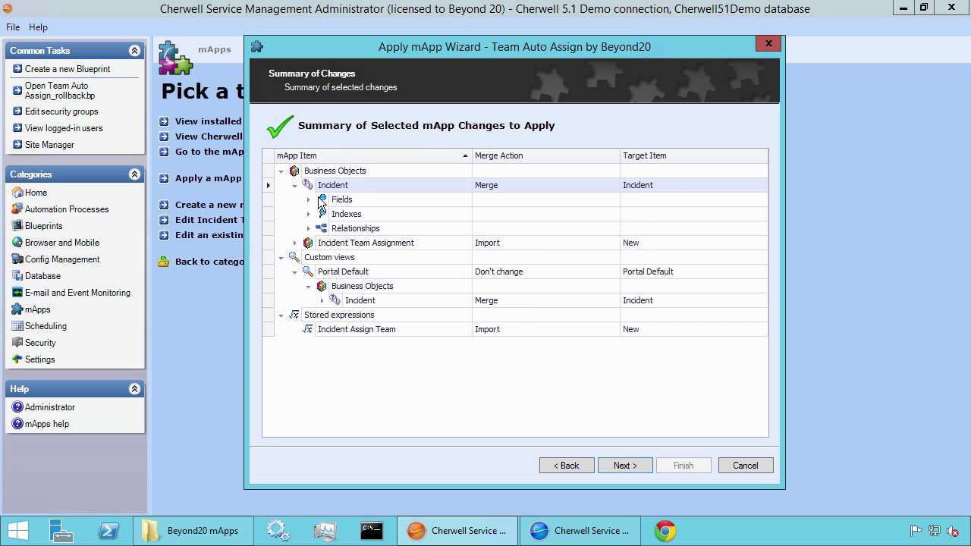
click(309, 200)
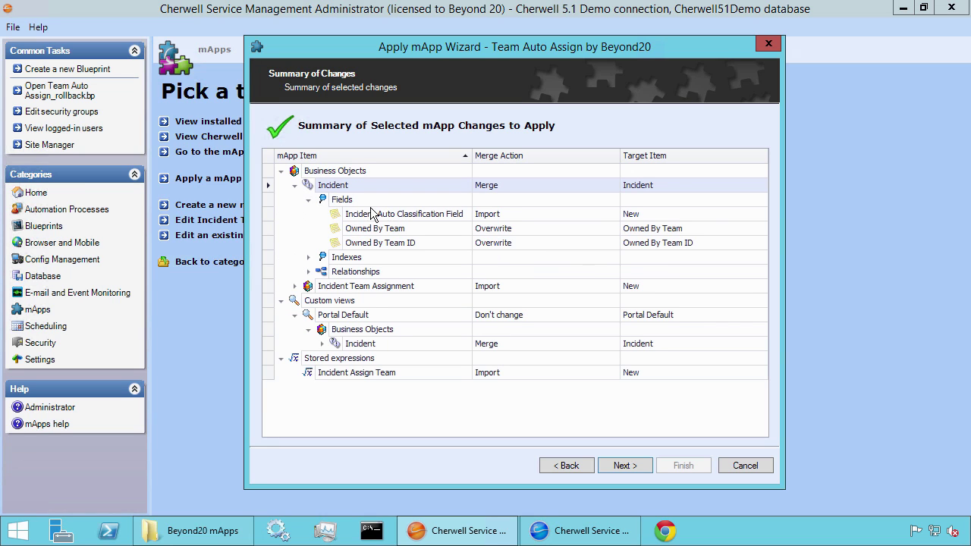
click(418, 228)
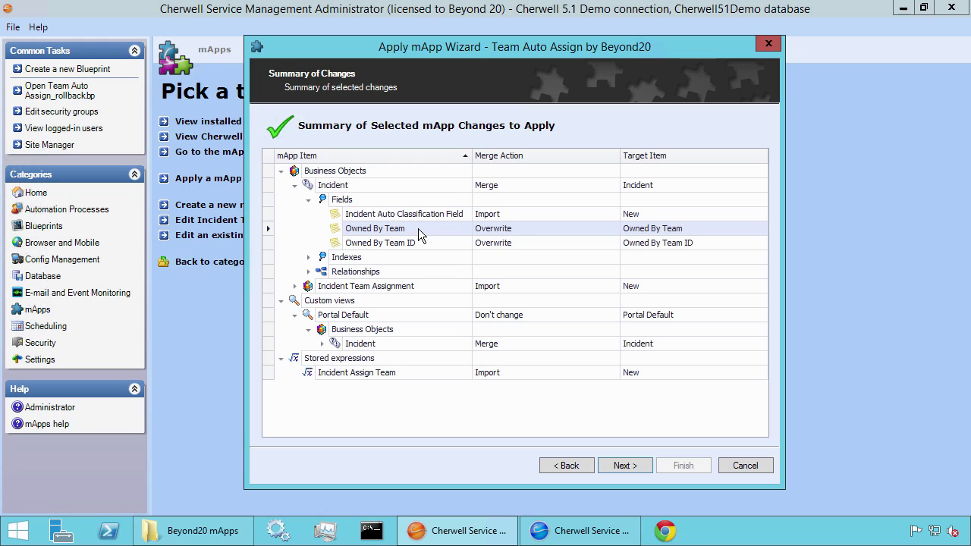
click(616, 466)
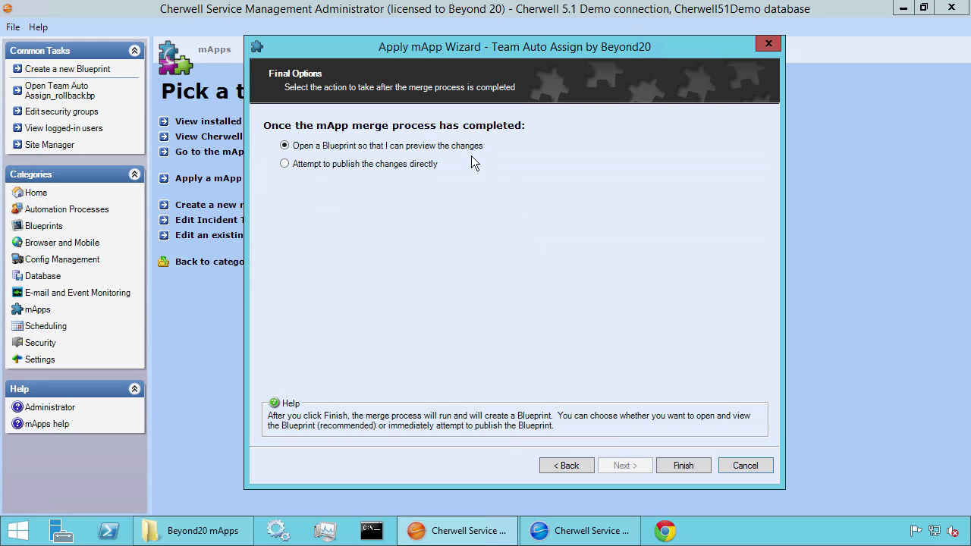
click(680, 466)
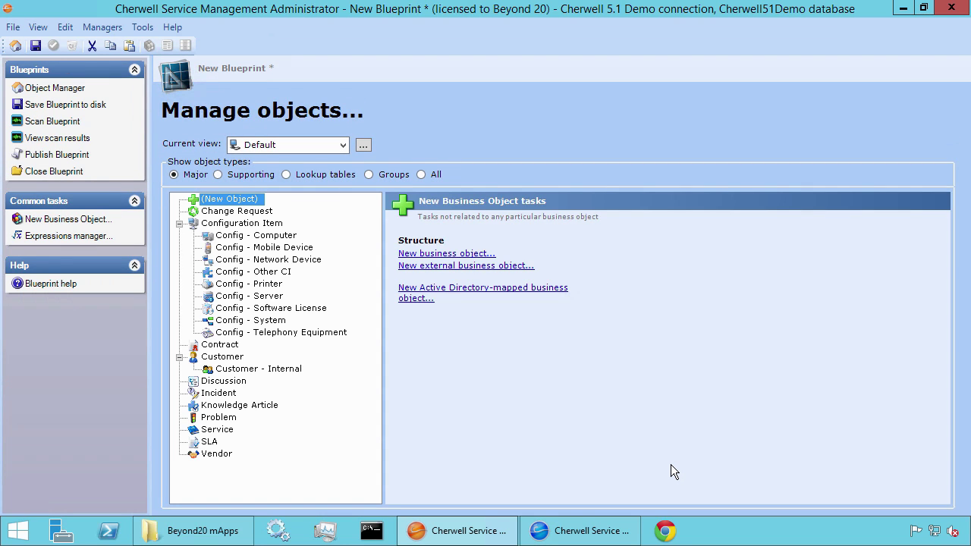
Select the imported Incident Team Assignment object among the Blueprint's lookup tables
click(326, 174)
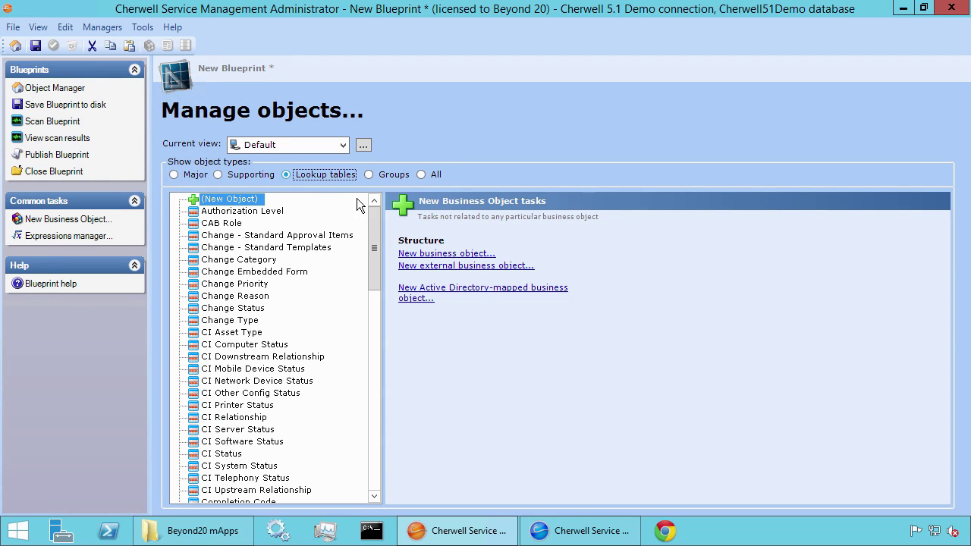
drag(374, 226, 374, 296)
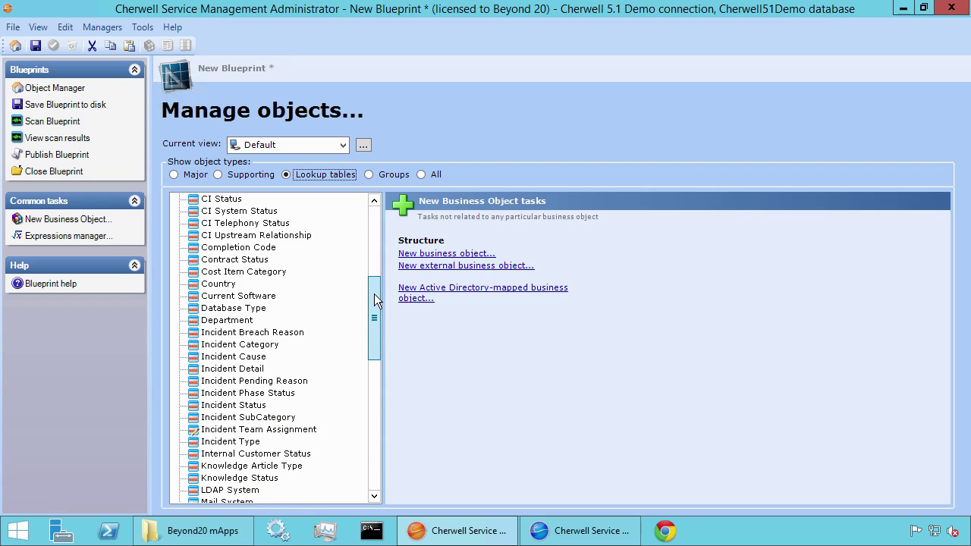
click(256, 431)
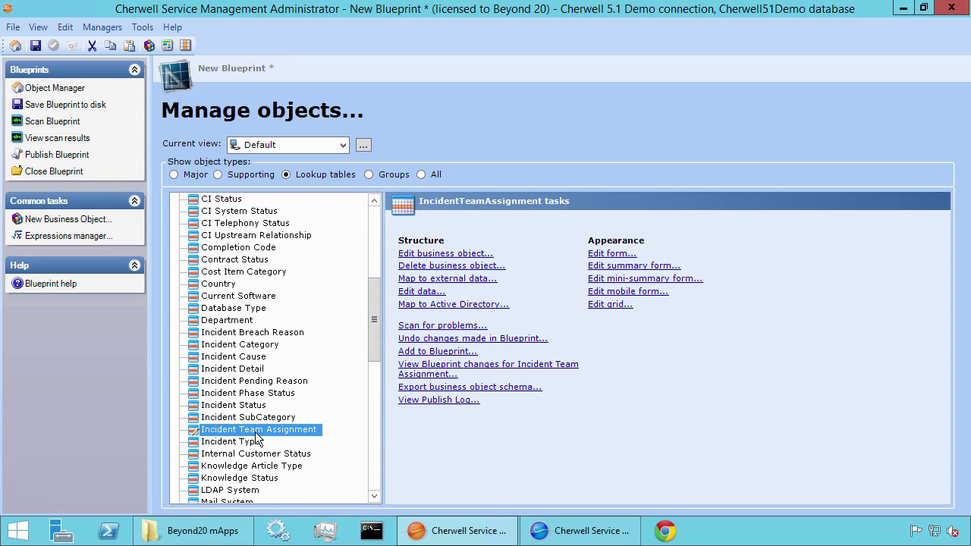
Publish the Blueprint, saving it to disk as Incident Team in the Beyond20 mApps folder
click(92, 156)
click(507, 395)
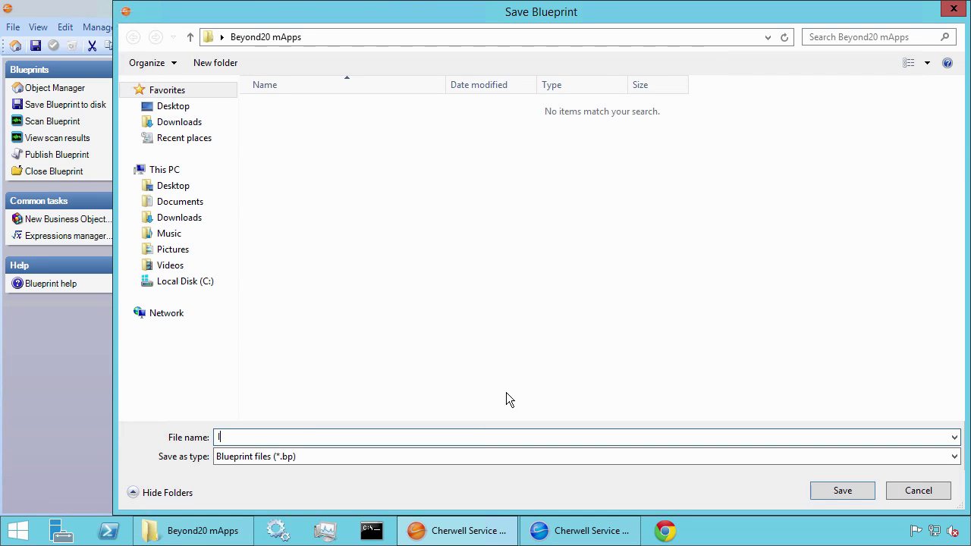
text(Incident Team)
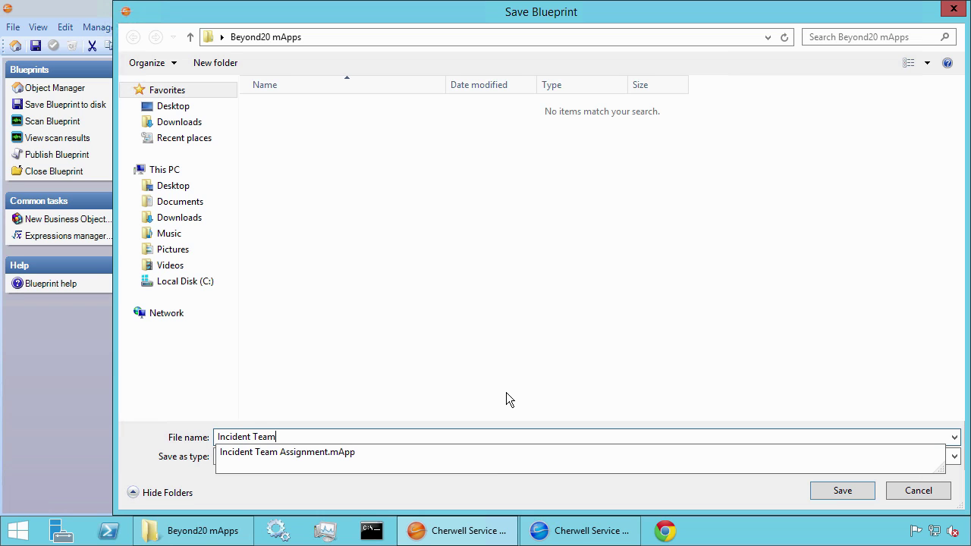
key(Return)
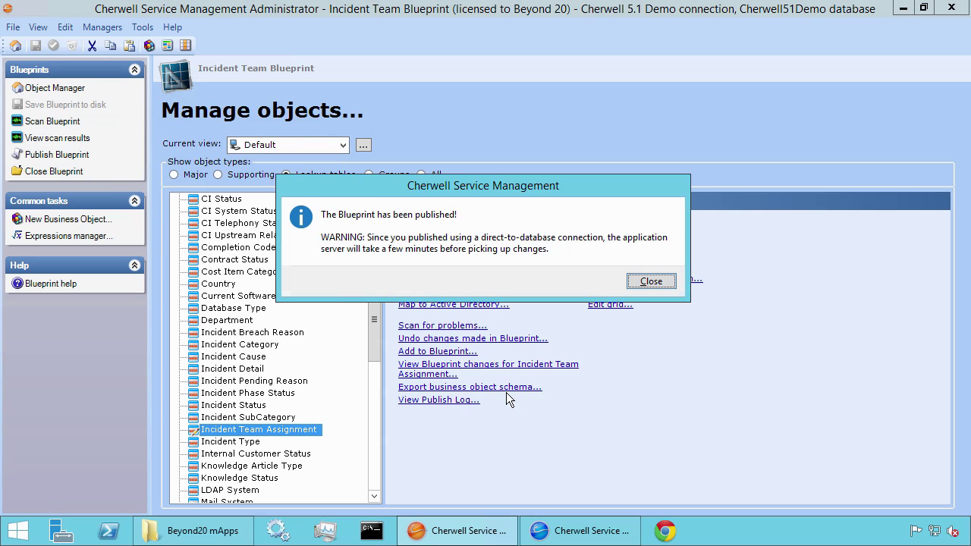
click(661, 287)
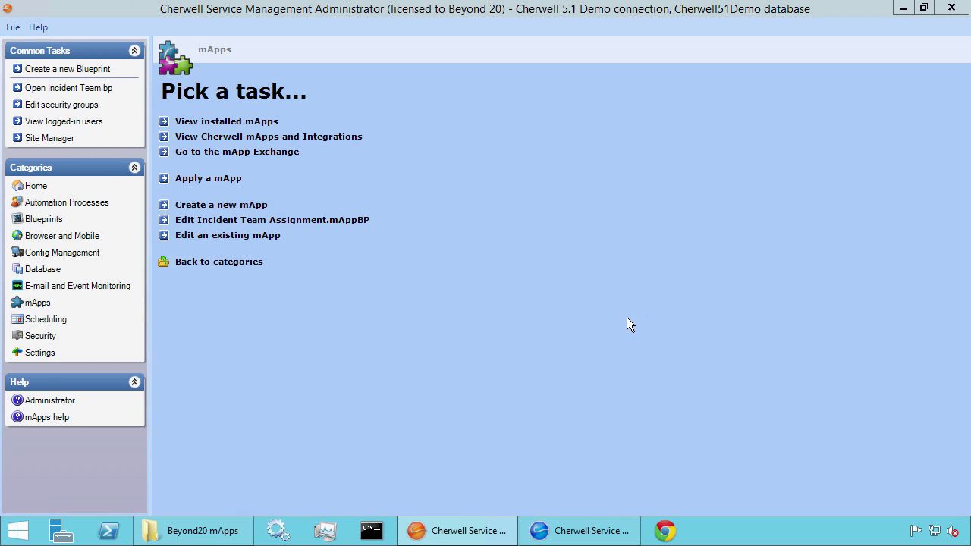
Switch to Cherwell Service Management, reload the definitions without saving the open incident, and search for open incidents
click(584, 531)
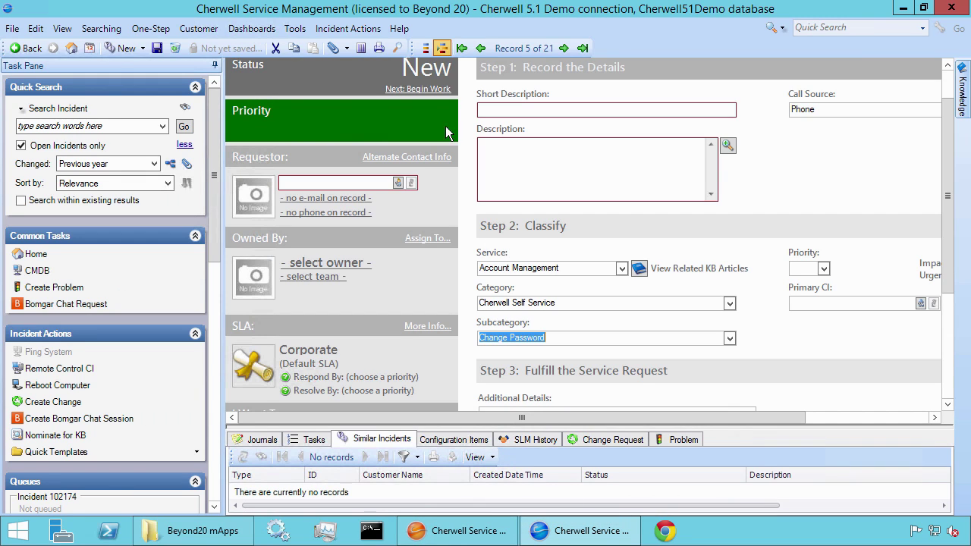
click(402, 28)
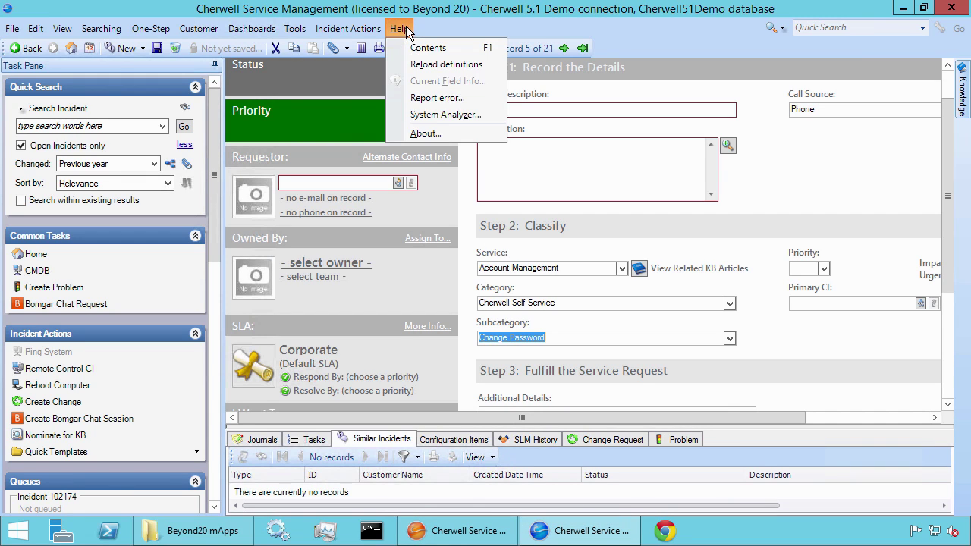
click(416, 66)
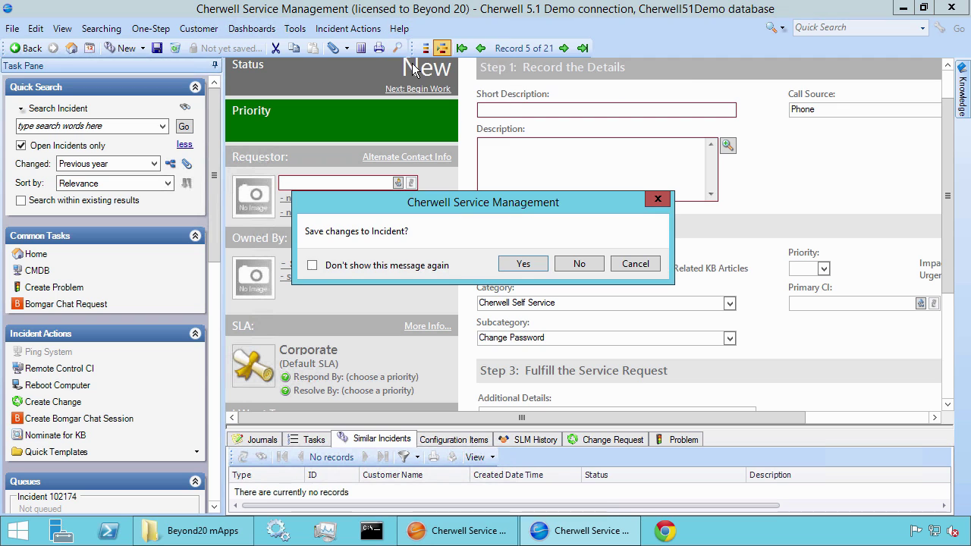
click(578, 264)
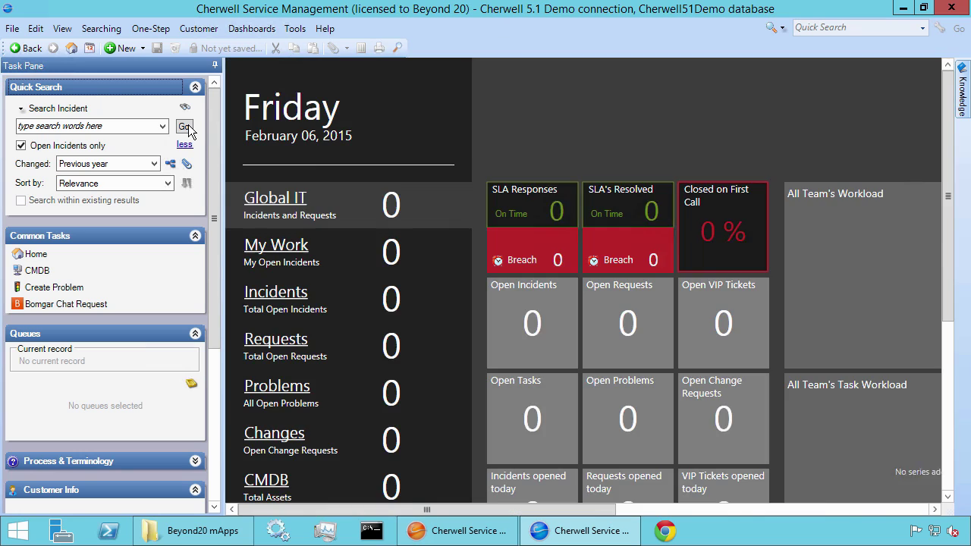
click(185, 126)
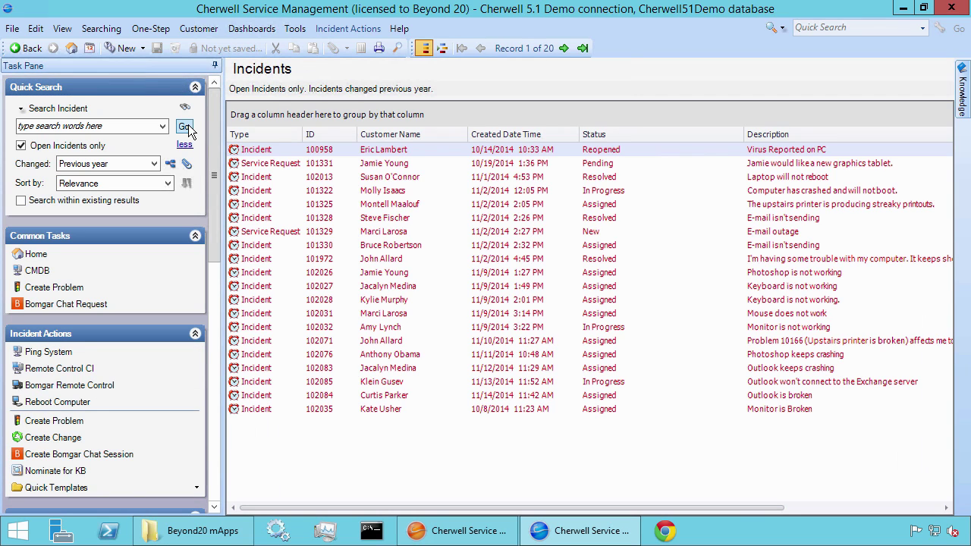
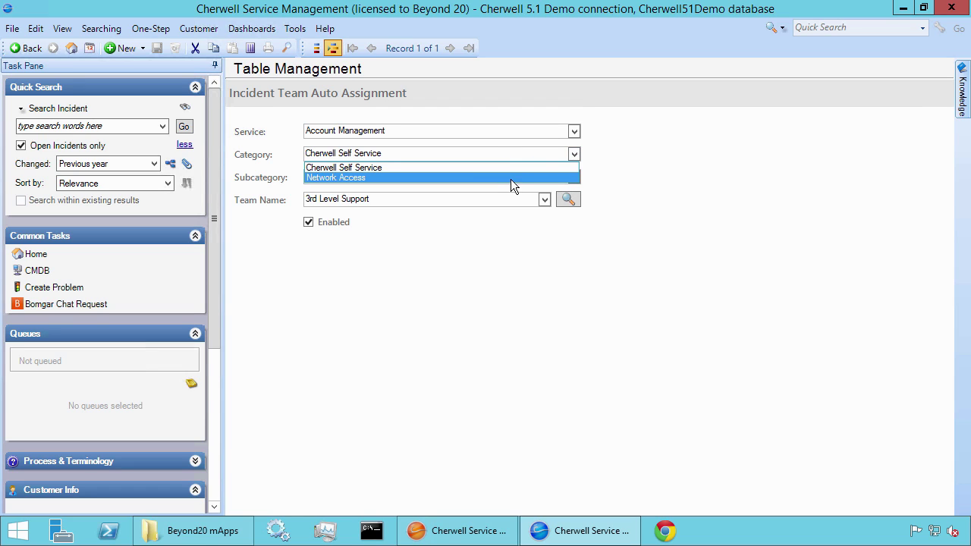
Set the 3rd Level Support assignment record to category Network Access and subcategory Remove Access/Permissions, and save it
click(510, 177)
click(576, 177)
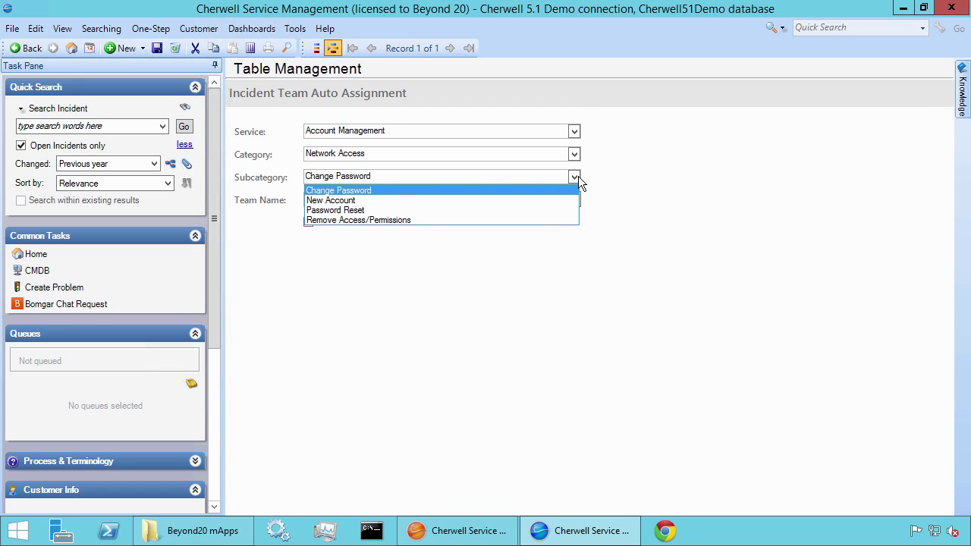
click(525, 220)
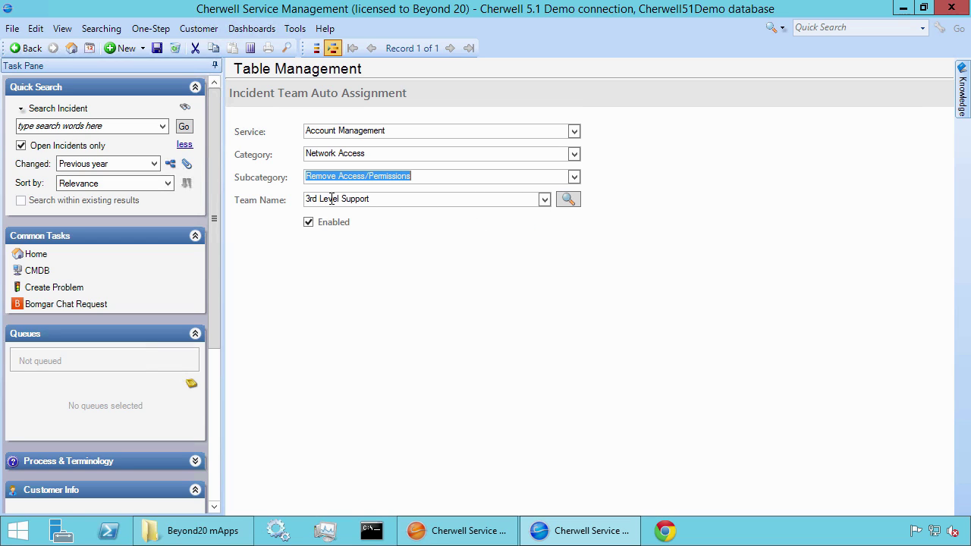
click(157, 48)
Create another Incident Team Assignment record with service Account Management, category Network Access and subcategory Password Reset
click(115, 48)
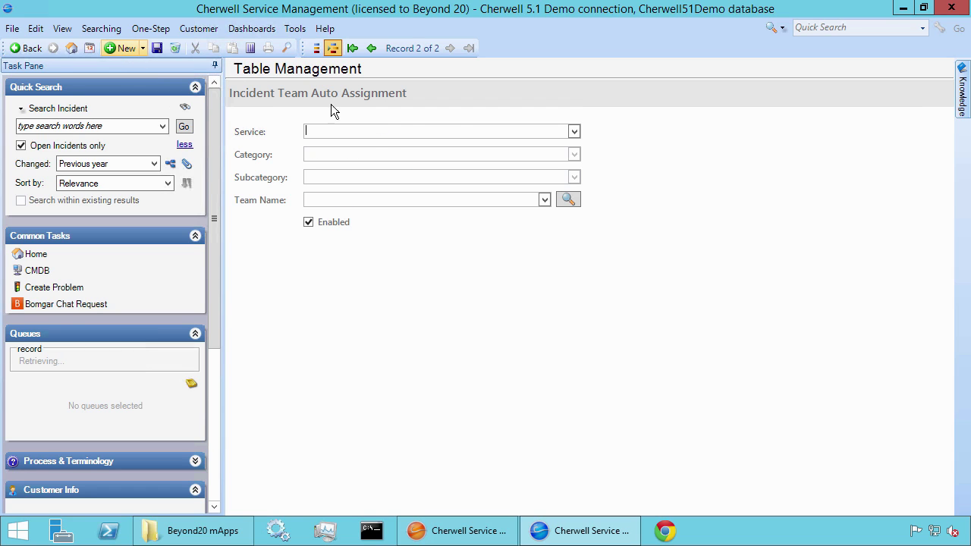
click(575, 133)
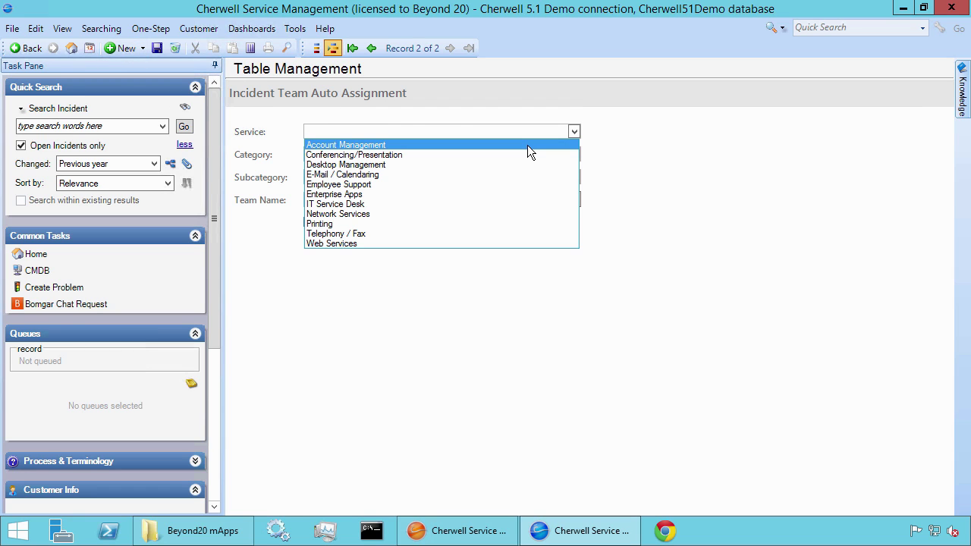
click(527, 145)
click(574, 154)
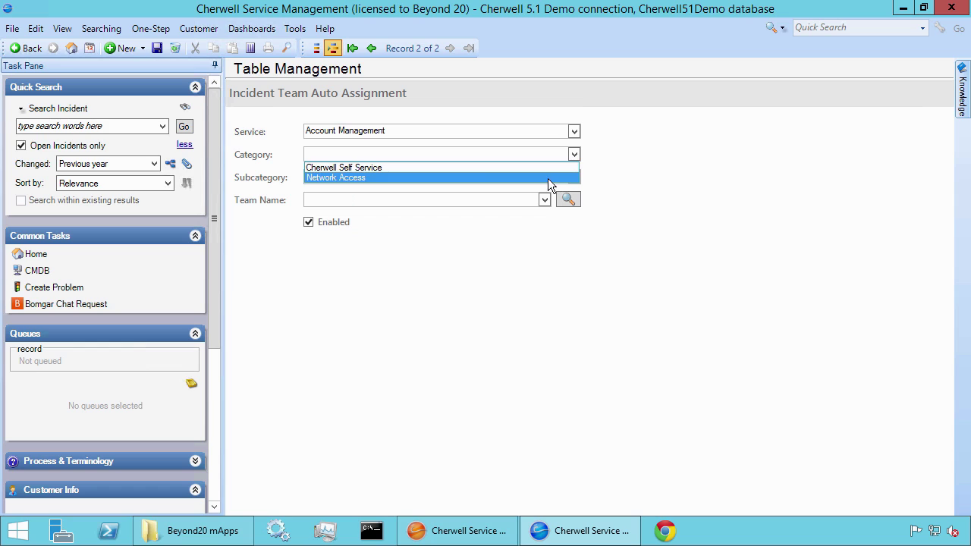
click(548, 178)
click(575, 177)
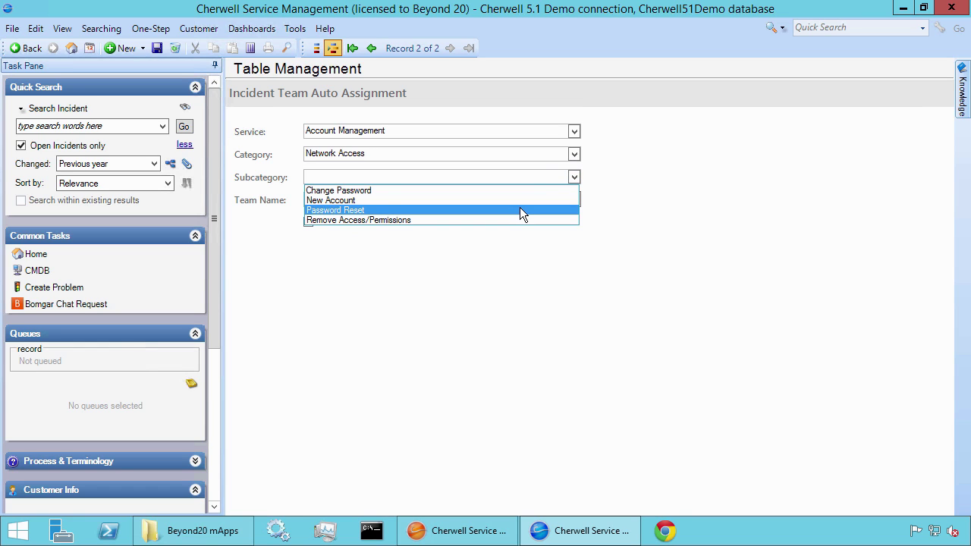
click(520, 207)
Set the new record's team to 2nd Level Support, save it, and show the assignment records as a list
click(545, 201)
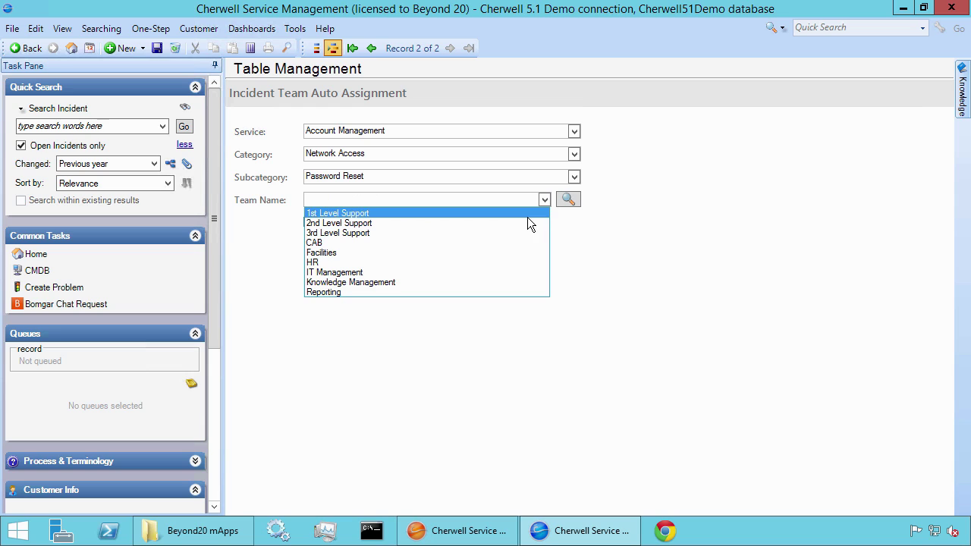
click(370, 224)
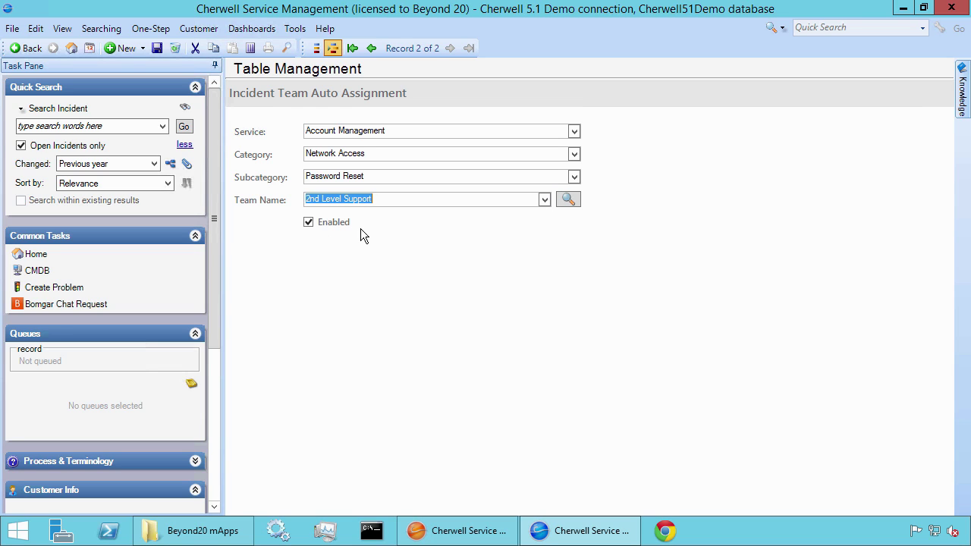
click(151, 47)
click(320, 46)
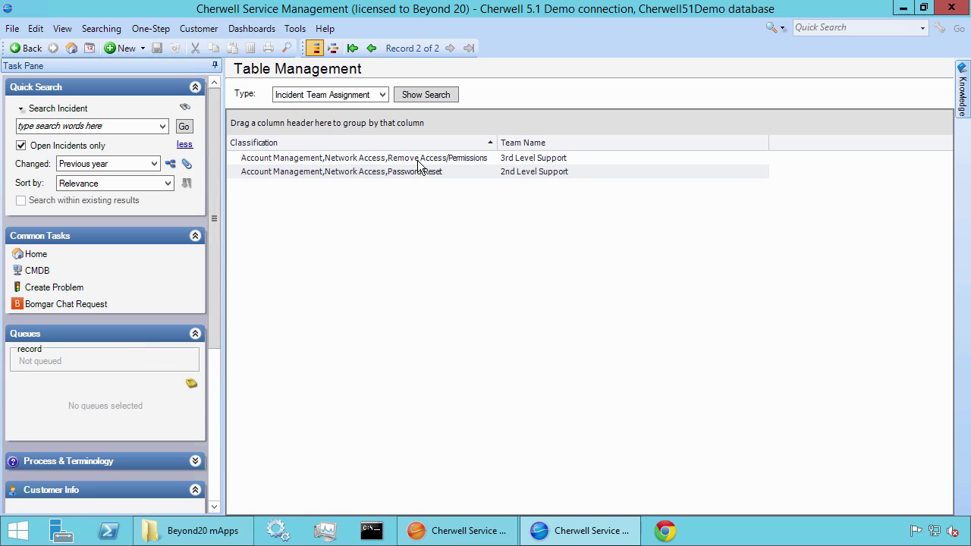
click(525, 171)
Open a second Cherwell window, maximize it with the open incidents listed, and create a new incident
click(13, 30)
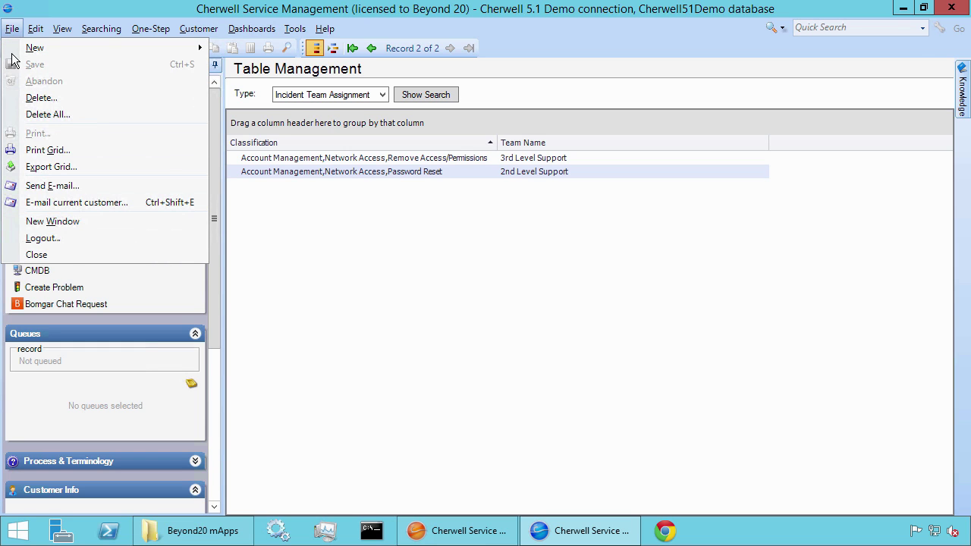
click(70, 223)
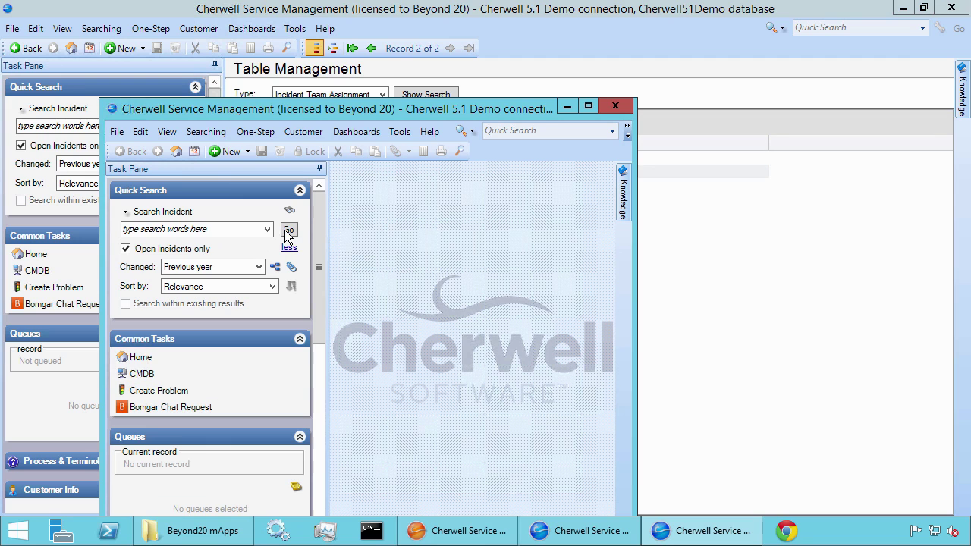
click(289, 230)
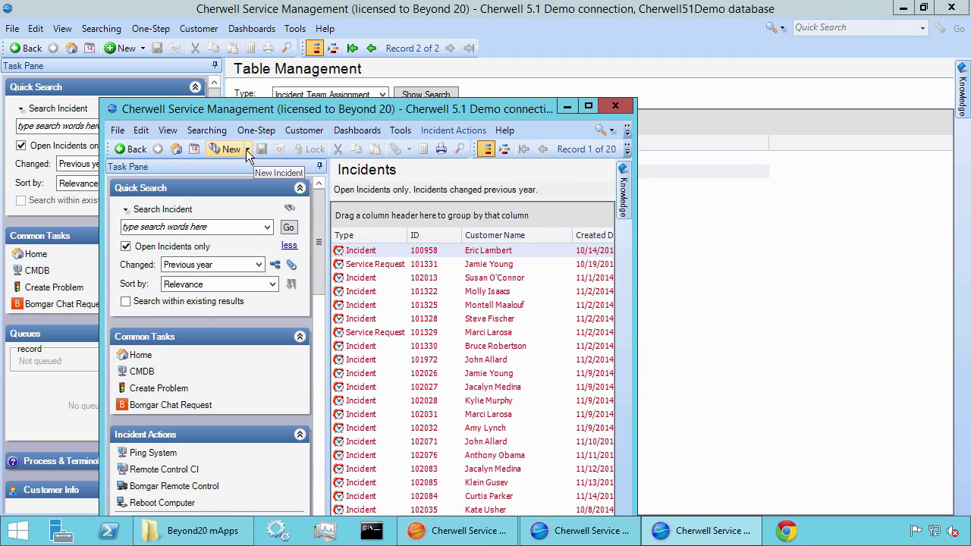
double_click(248, 110)
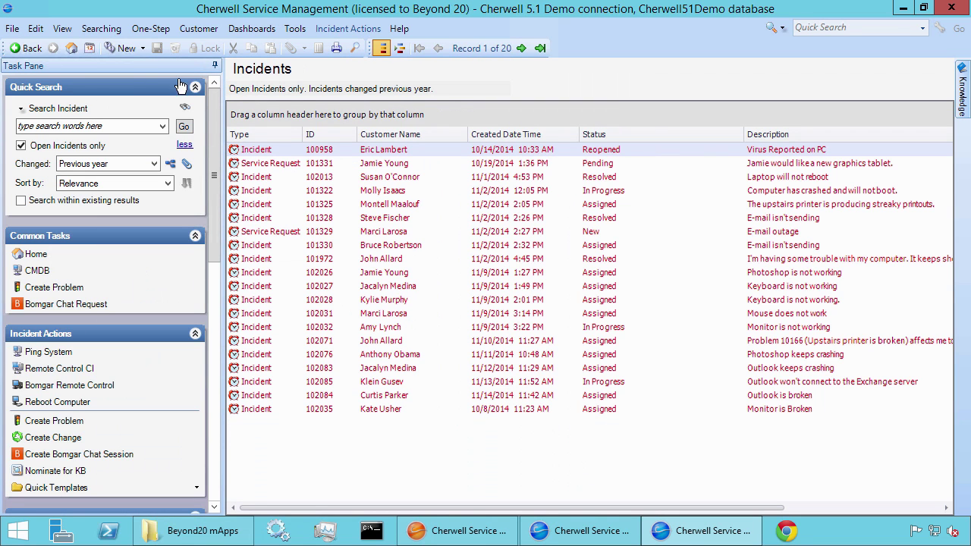
click(115, 49)
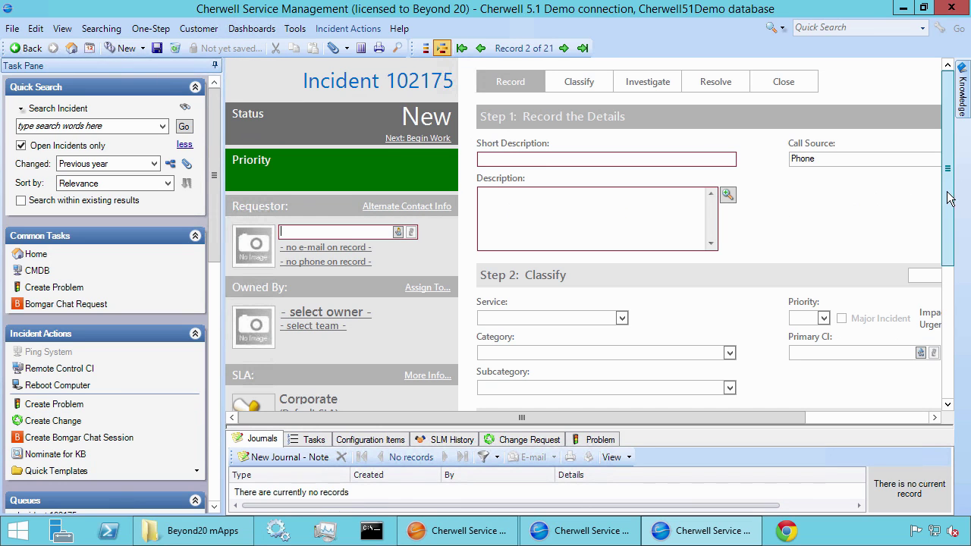
Test the auto assignment by classifying the incident as Account Management, Network Access, Password Reset, then change the subcategory to Remove Access/Permissions
drag(952, 181, 952, 202)
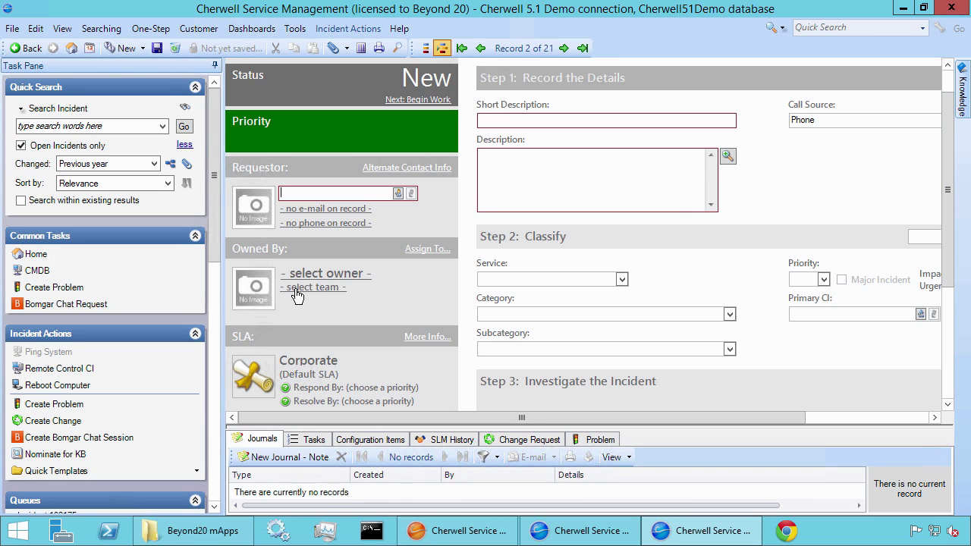
click(622, 279)
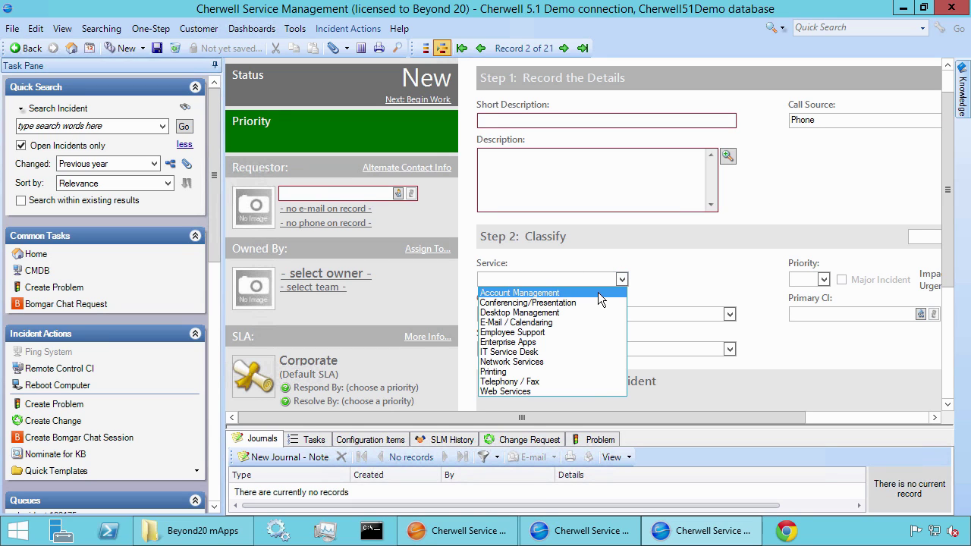
click(598, 293)
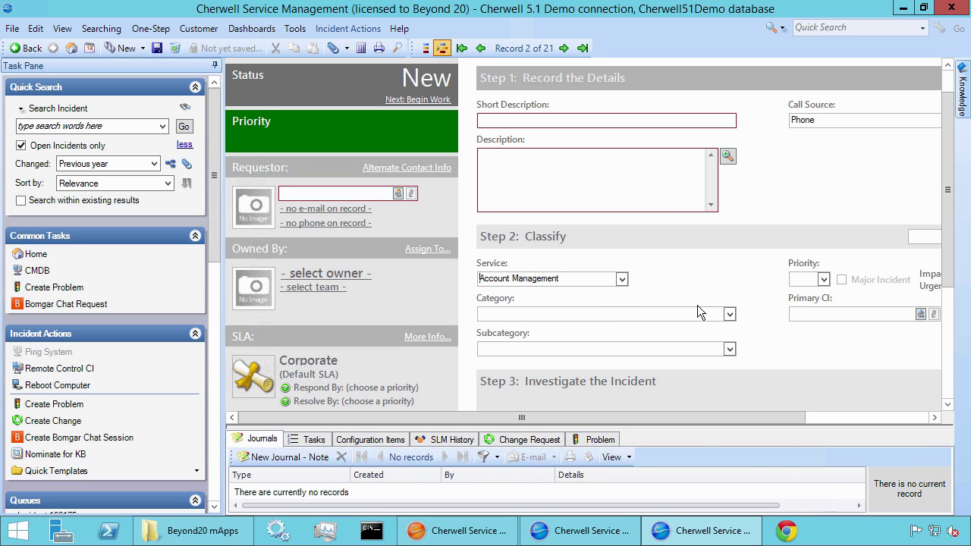
click(729, 314)
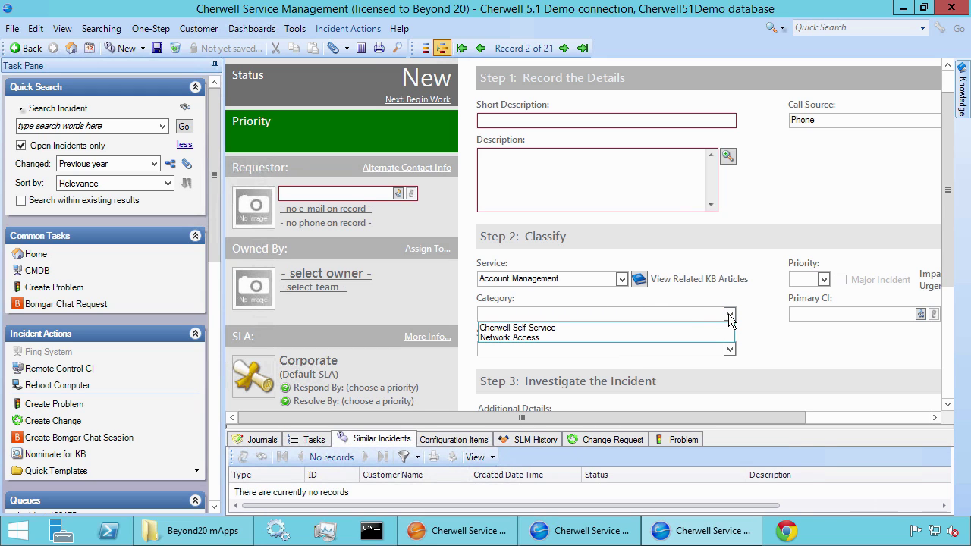
click(666, 338)
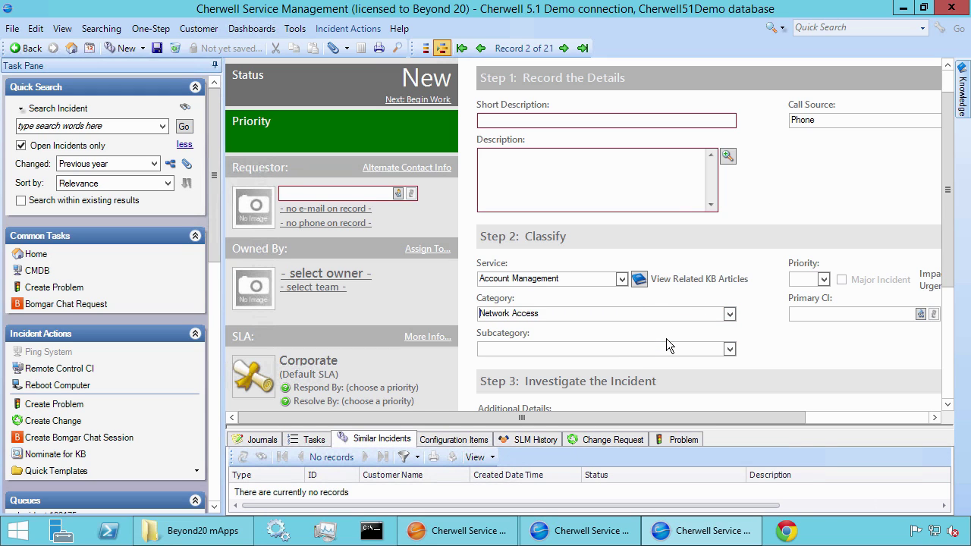
click(729, 348)
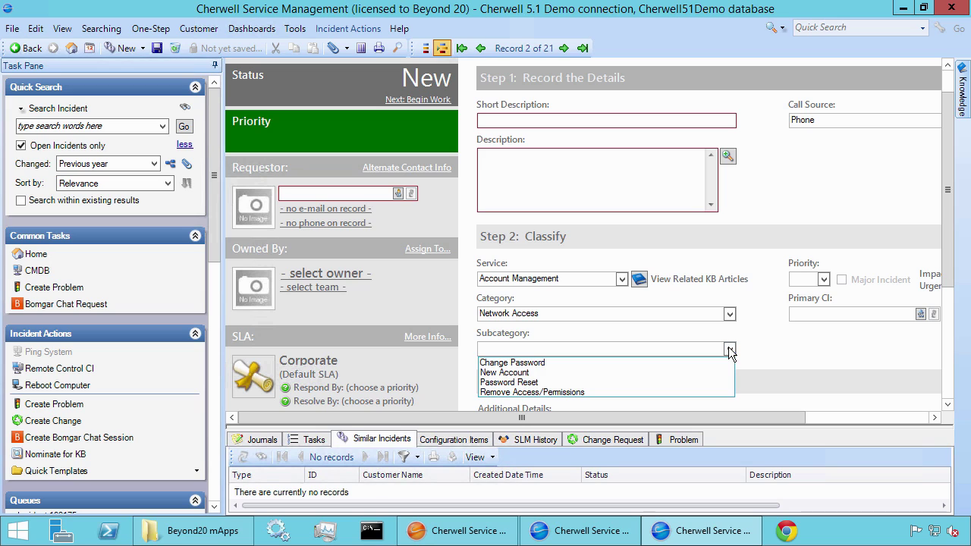
click(677, 382)
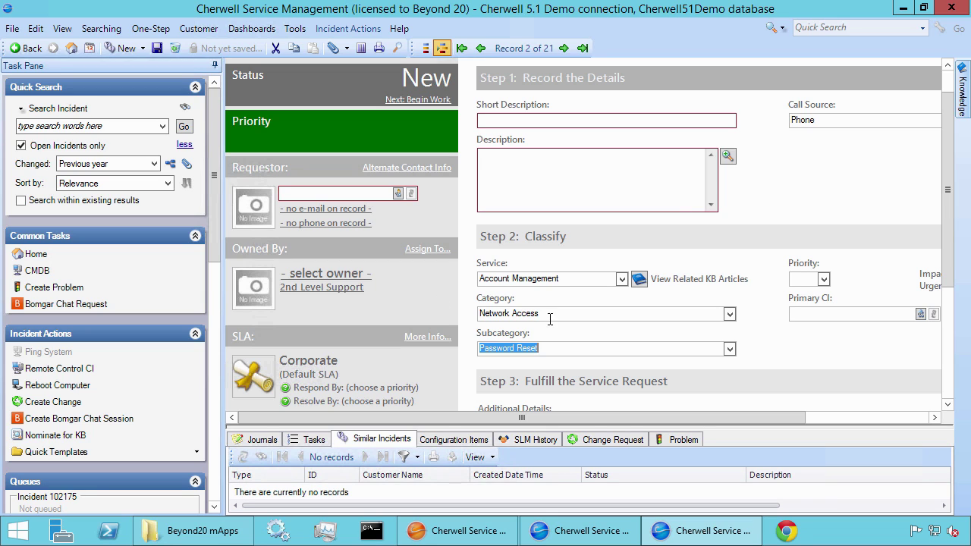
click(729, 349)
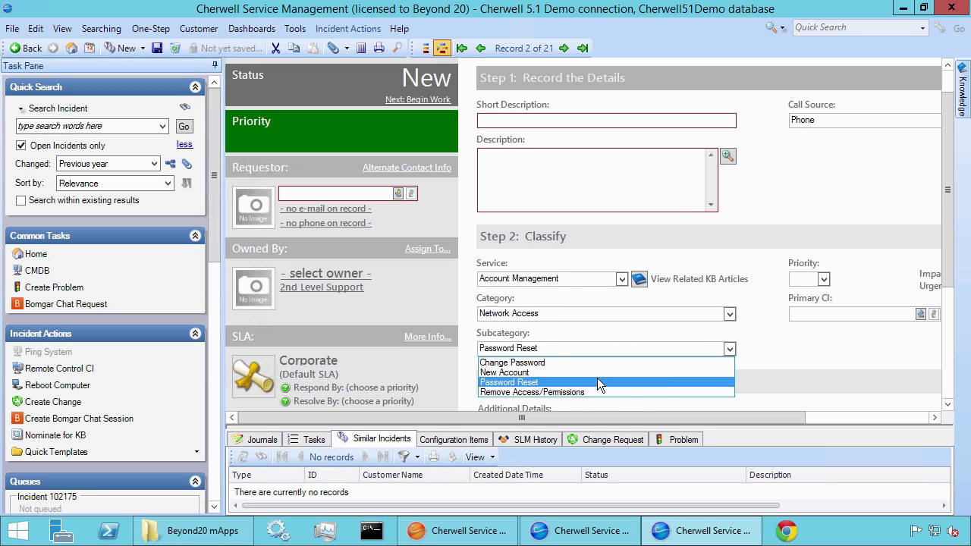
click(569, 392)
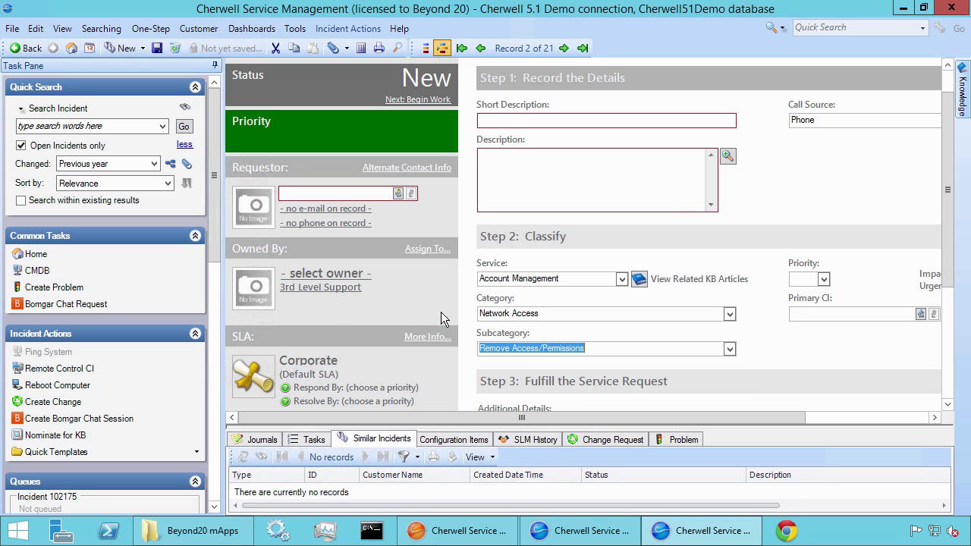
Return to the Table Management window and check the Remove Access/Permissions assignment record against the incident's team
mouse_move(615, 530)
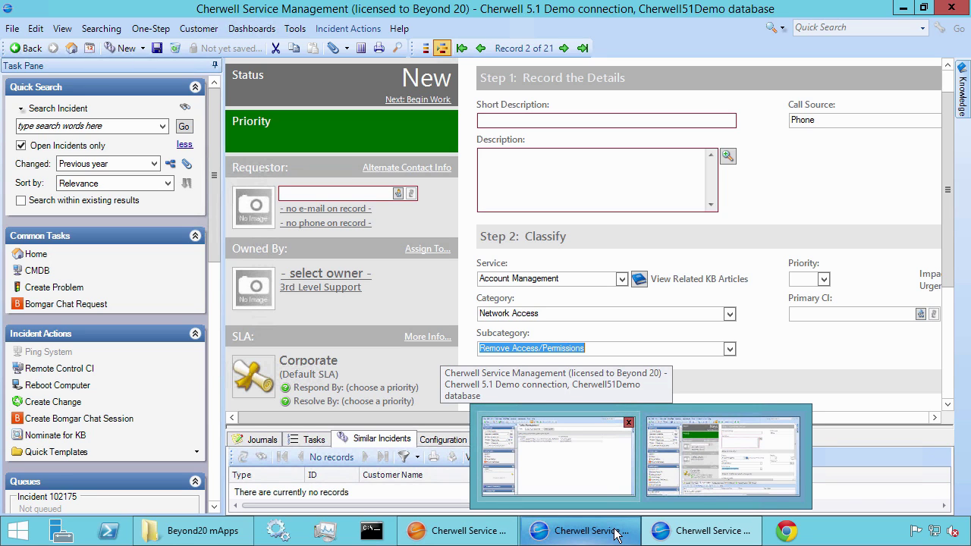
click(616, 535)
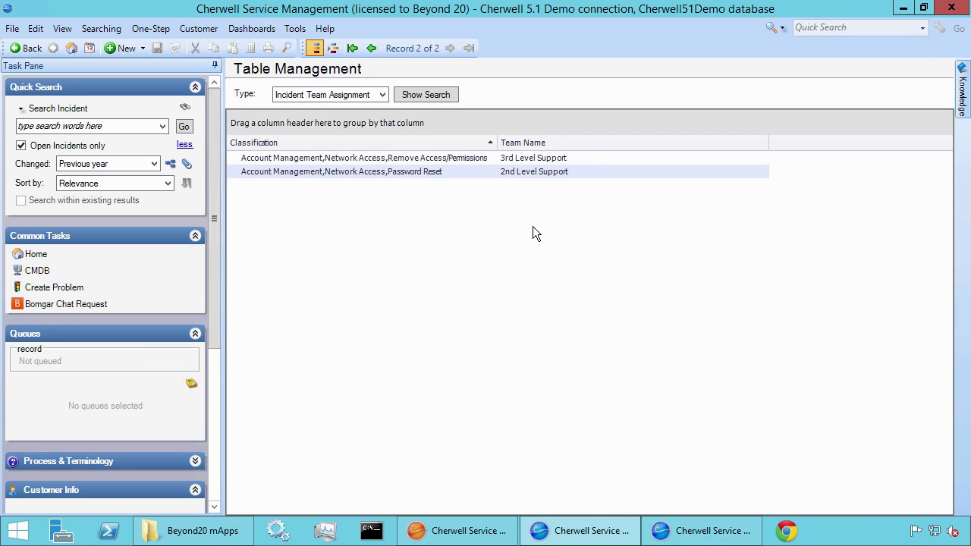
click(410, 160)
click(407, 160)
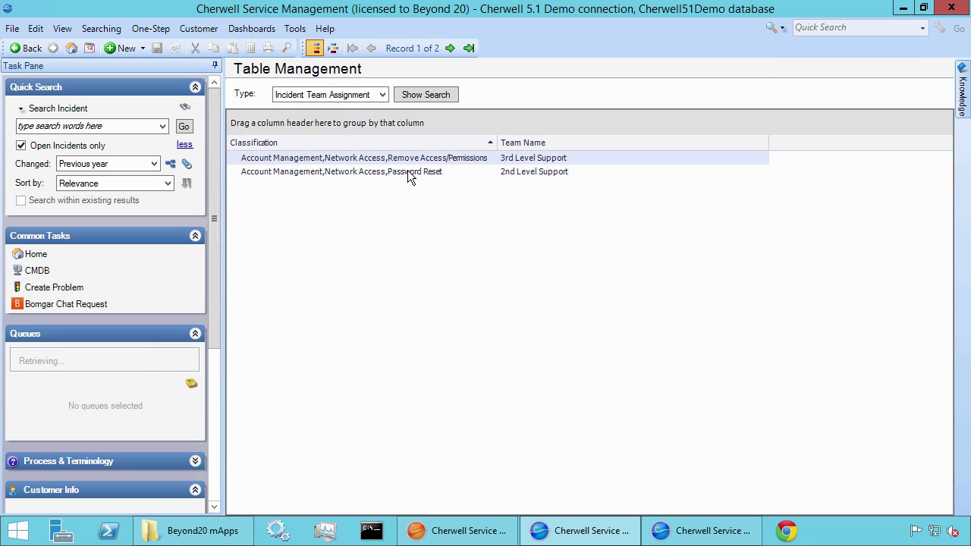
click(407, 161)
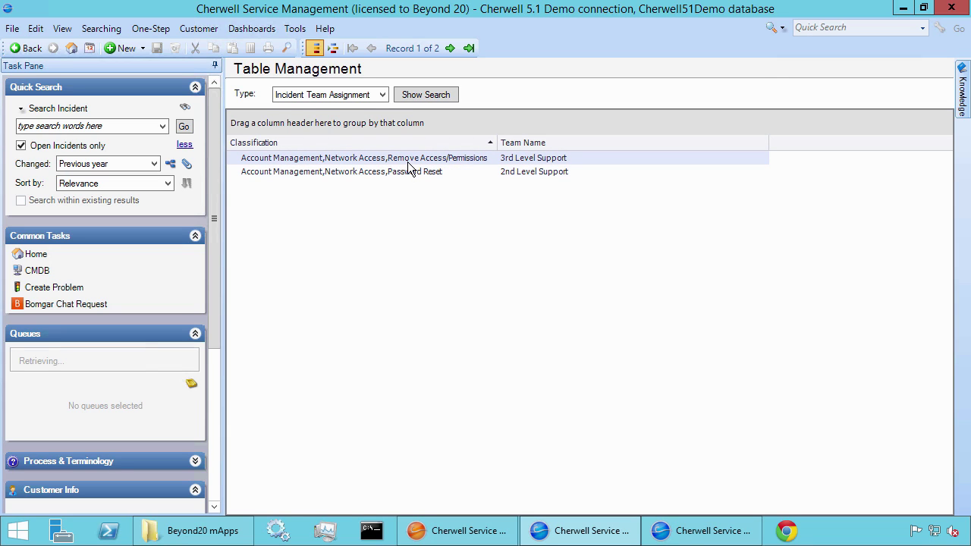